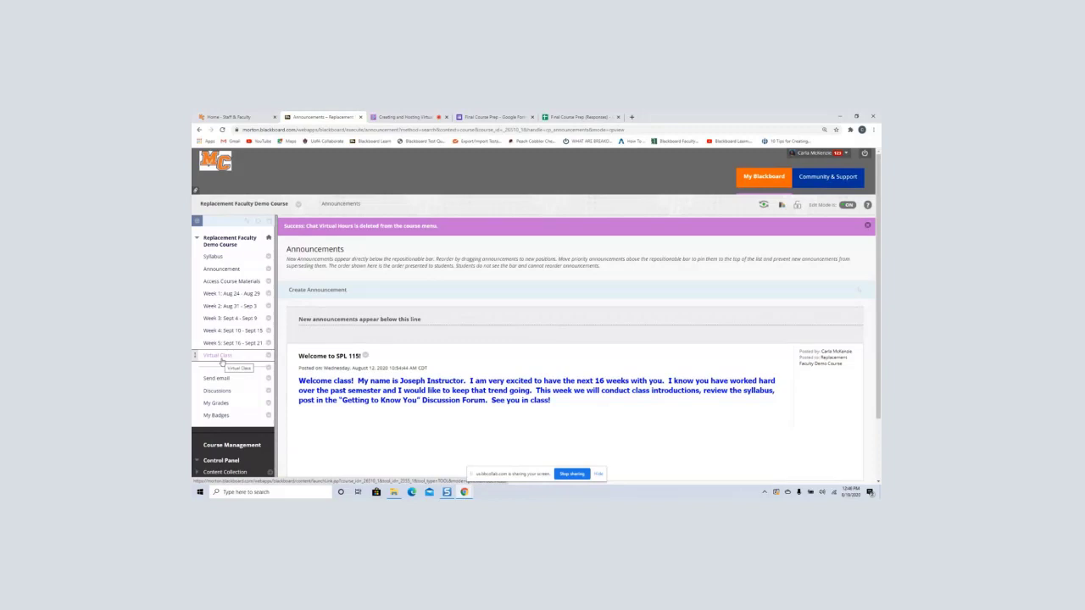
Step: Open the course's Virtual Class page and start a new session named Accounting 101
{"action": "left_click", "coordinate": [222, 359]}
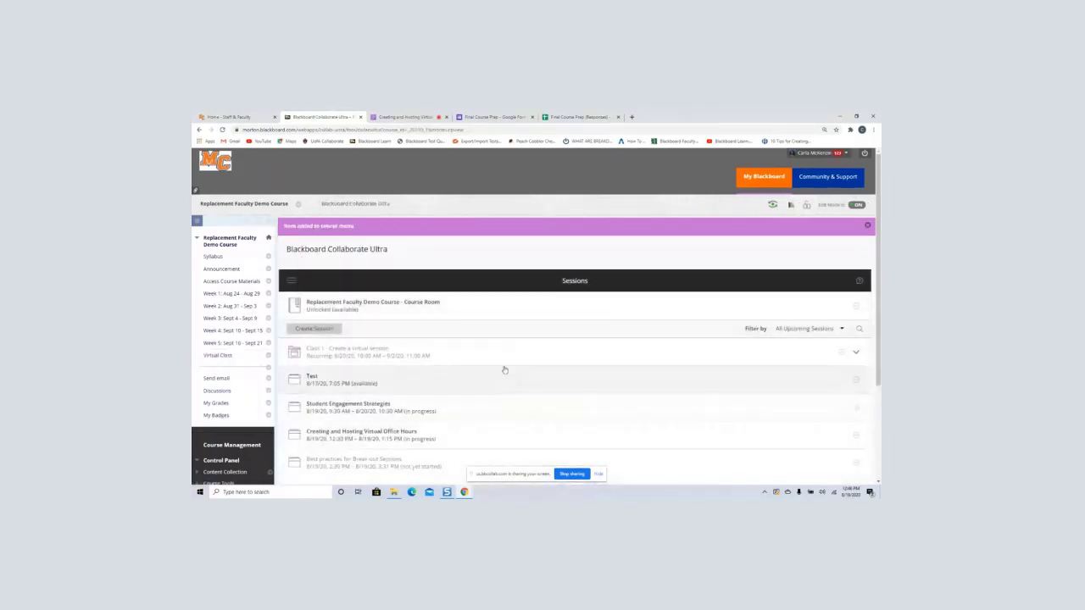
{"action": "scroll", "coordinate": [508, 370], "scroll_direction": "down", "scroll_amount": 2}
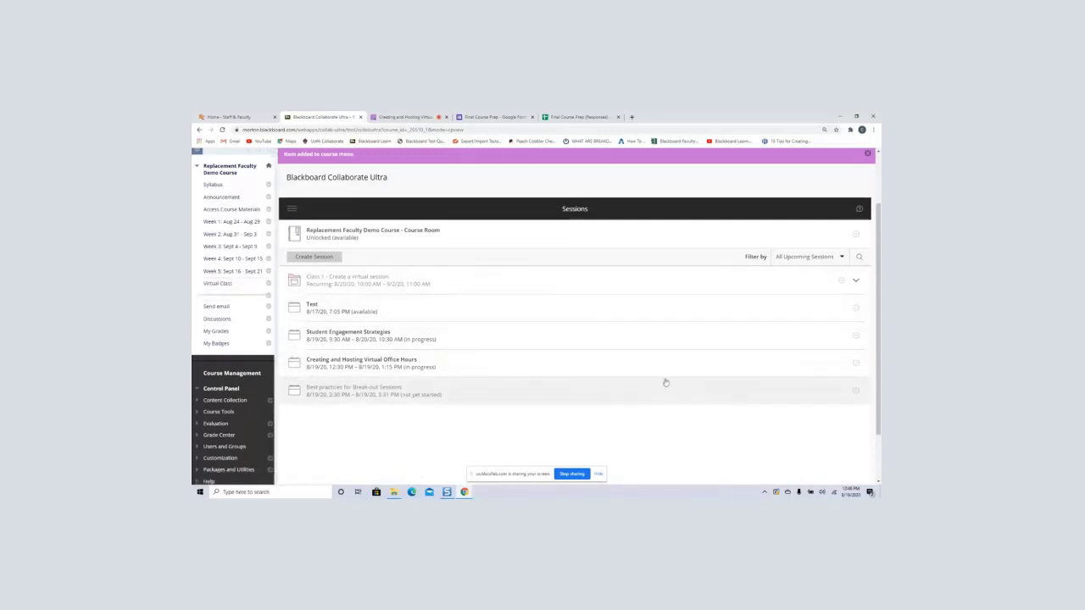
{"action": "left_click", "coordinate": [315, 256]}
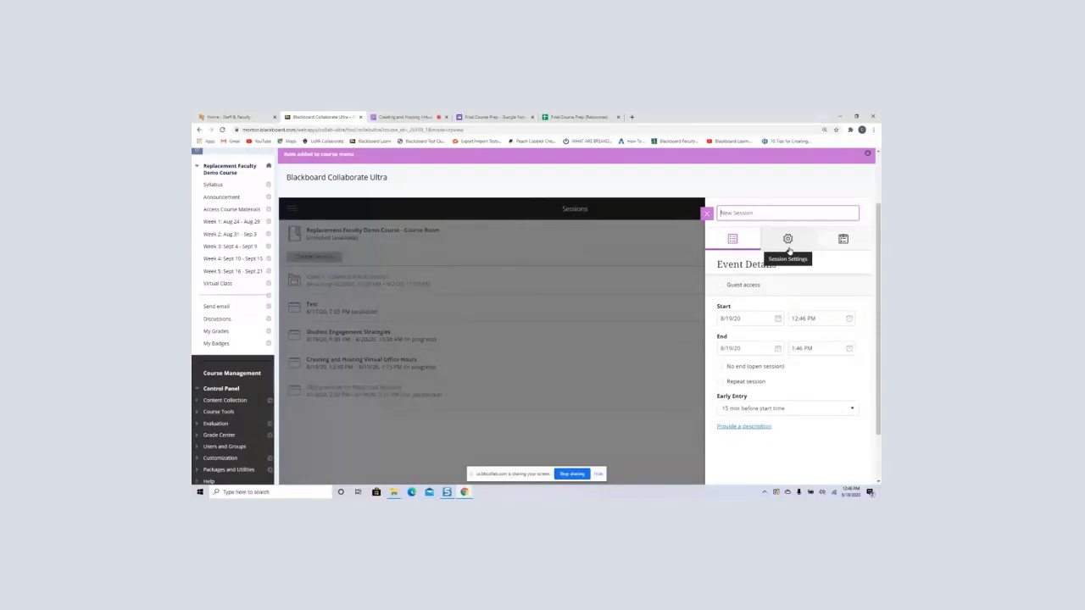
{"action": "type", "text": "Au"}
{"action": "type", "text": "ccounting 101"}
Step: Set the Accounting 101 session to start on 8/24/20 at 10:00 AM
{"action": "left_click", "coordinate": [775, 320]}
{"action": "left_click", "coordinate": [776, 320]}
{"action": "left_click", "coordinate": [775, 320]}
{"action": "left_click", "coordinate": [737, 289]}
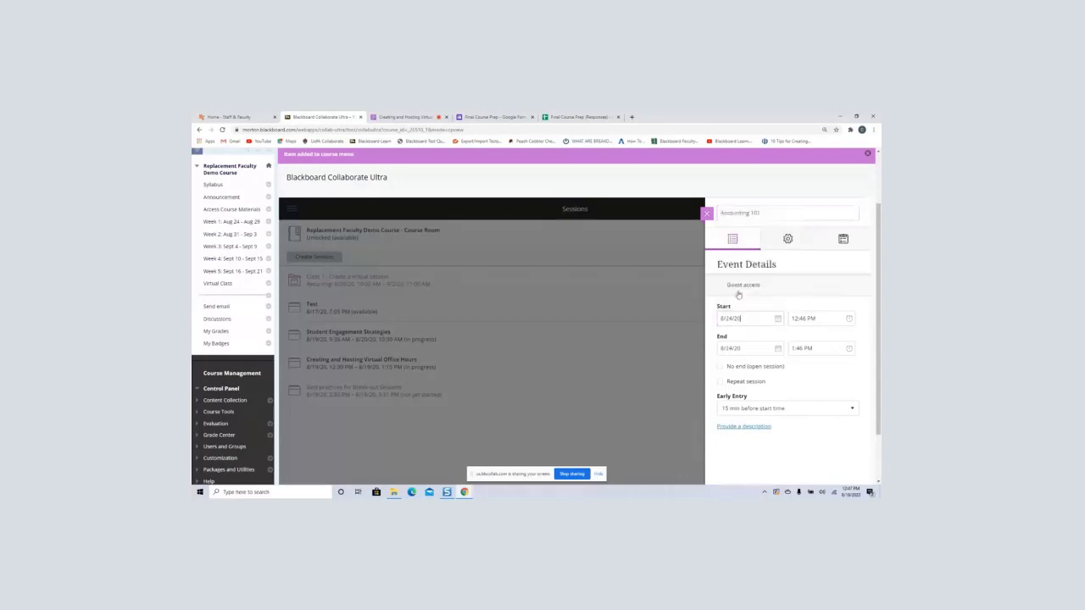
{"action": "left_click", "coordinate": [851, 319]}
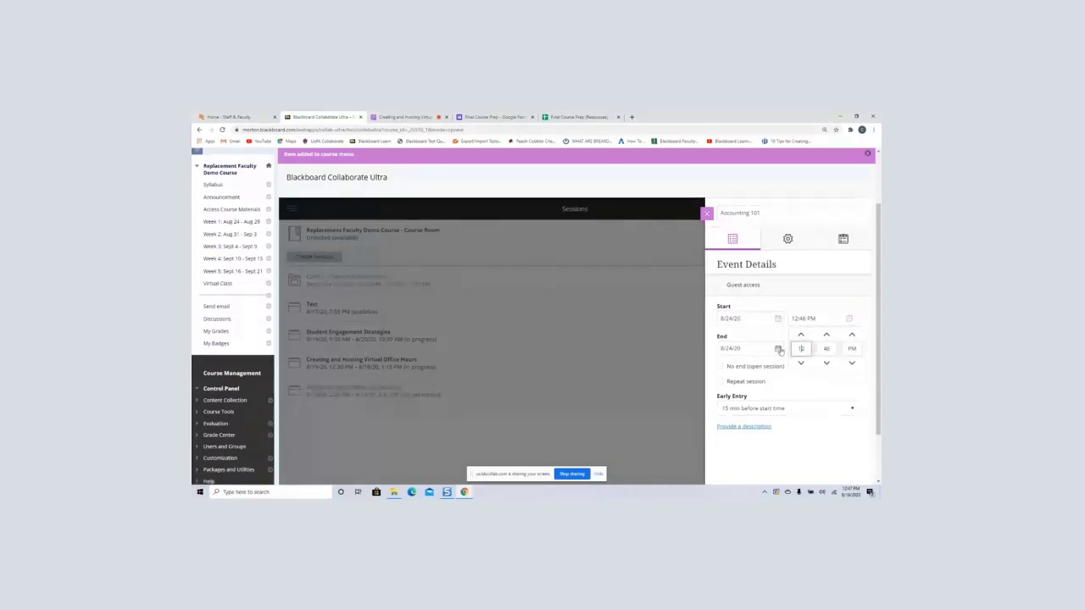
{"action": "type", "text": "10"}
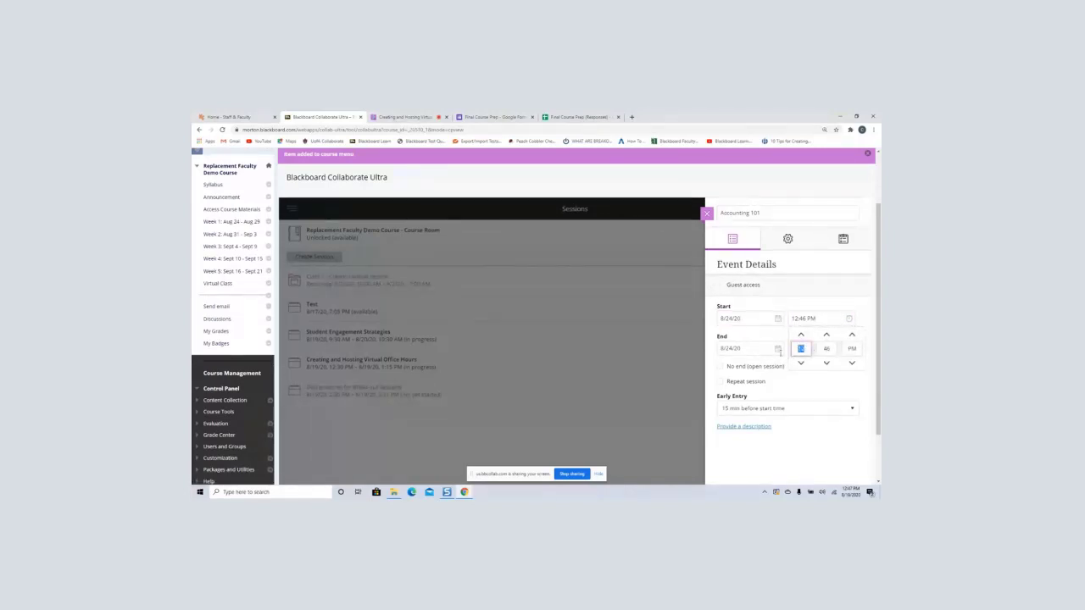
{"action": "left_click", "coordinate": [829, 348]}
{"action": "type", "text": "00"}
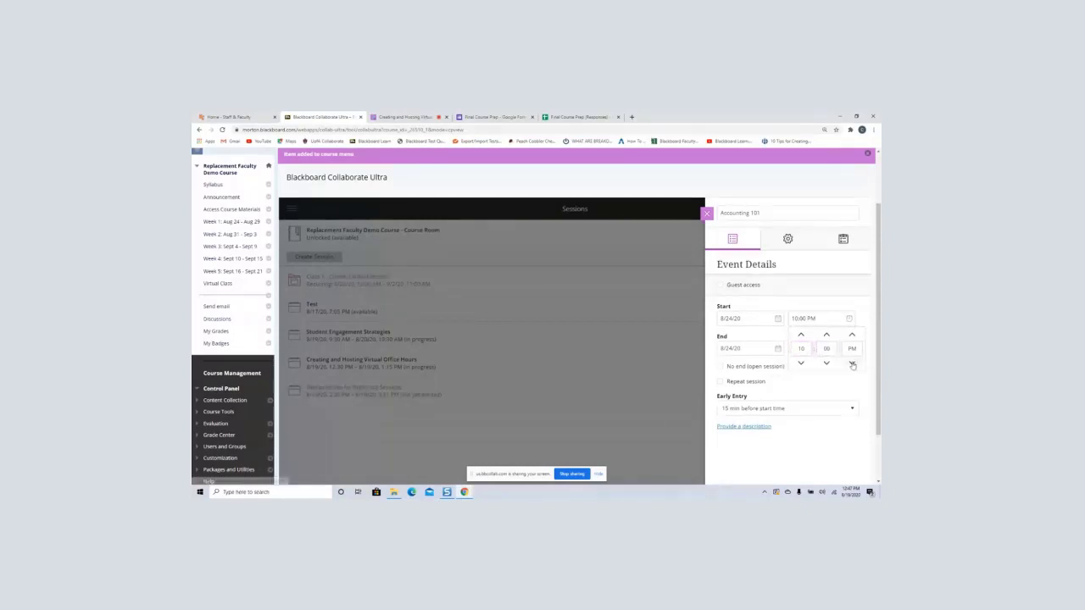
{"action": "left_click", "coordinate": [823, 371]}
Step: Set the Accounting 101 session's end time to 11:50 AM
{"action": "left_click", "coordinate": [835, 350]}
{"action": "left_click", "coordinate": [831, 379]}
{"action": "type", "text": "00"}
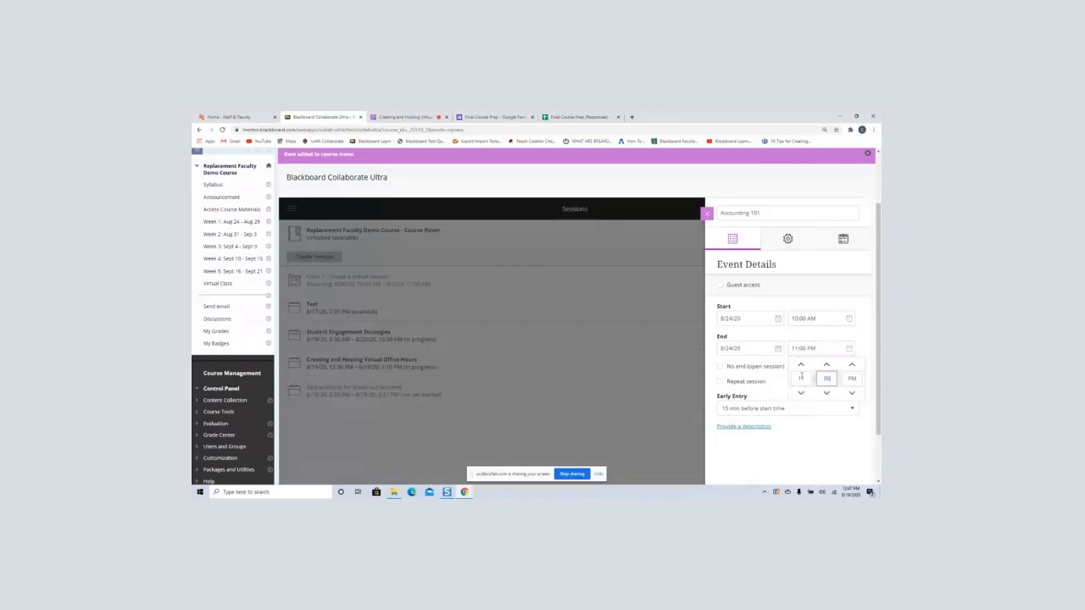
{"action": "type", "text": "50"}
{"action": "left_click", "coordinate": [852, 393]}
{"action": "left_click", "coordinate": [789, 438]}
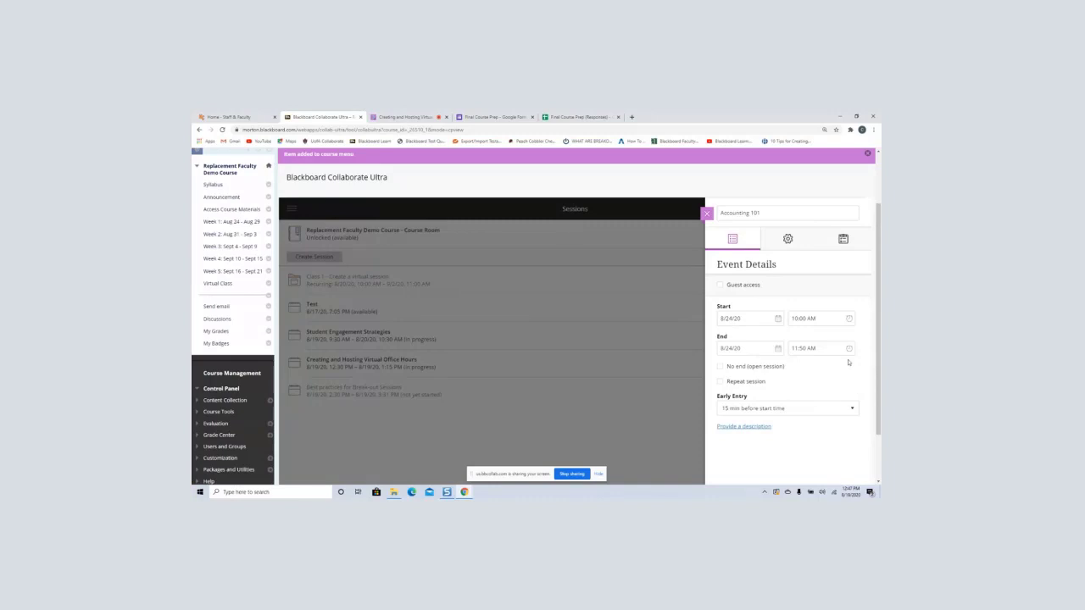
Step: Make the Accounting 101 session repeat every week on Monday and Wednesday, create it, and return to the session list
{"action": "scroll", "coordinate": [850, 362], "scroll_direction": "down", "scroll_amount": 1}
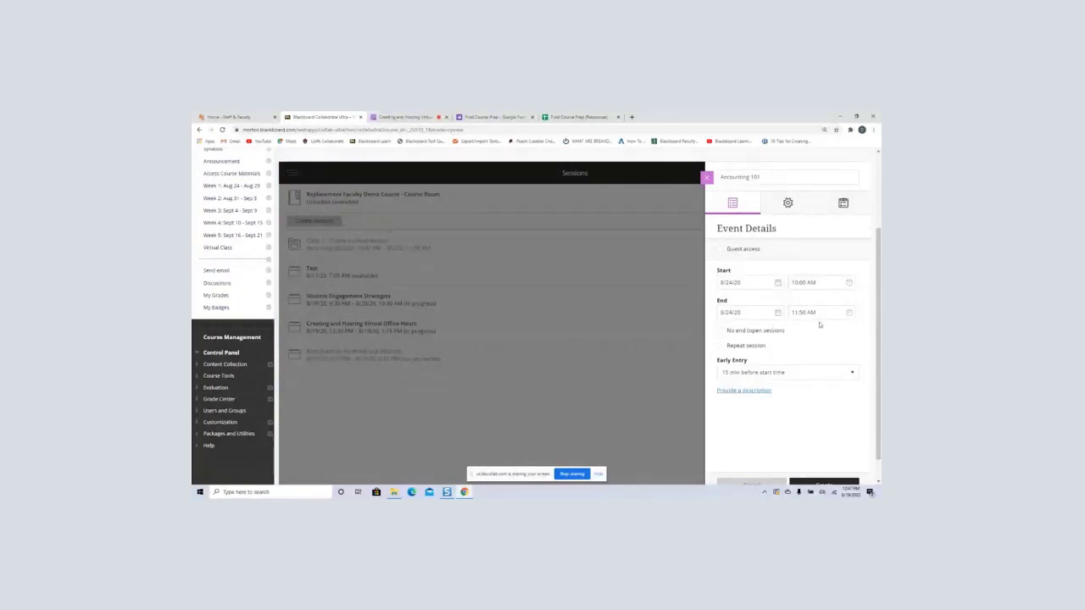
{"action": "left_click", "coordinate": [722, 346]}
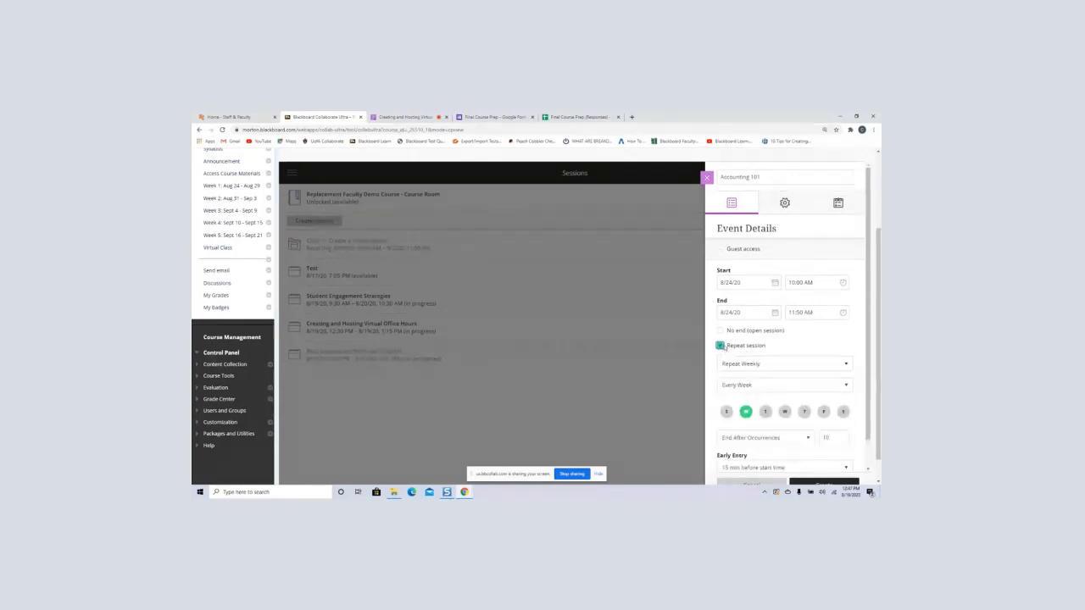
{"action": "scroll", "coordinate": [726, 352], "scroll_direction": "down", "scroll_amount": 1}
{"action": "left_click", "coordinate": [746, 381]}
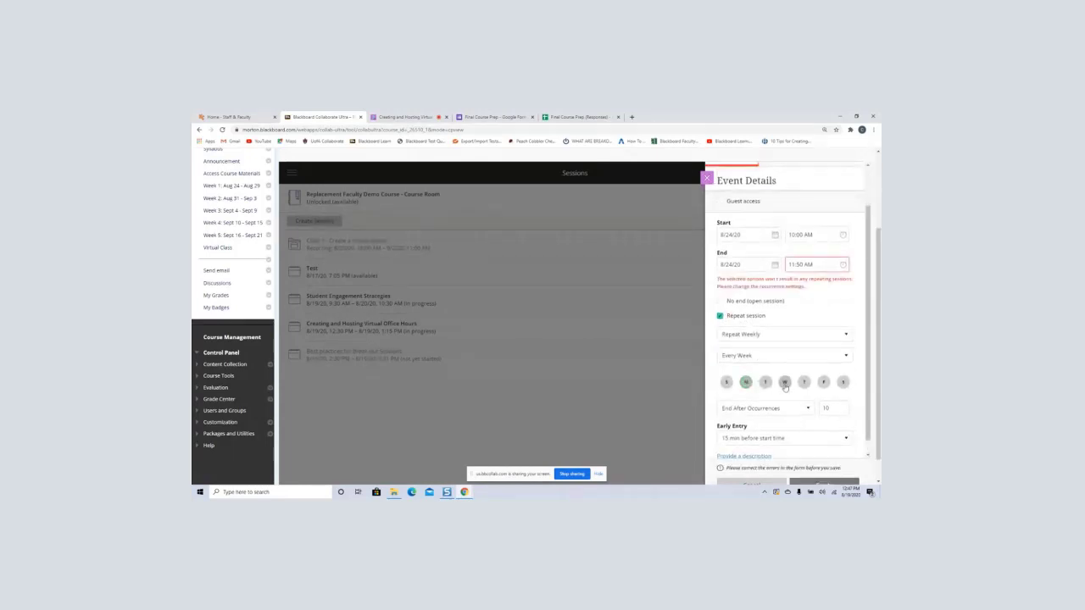
{"action": "left_click", "coordinate": [785, 382]}
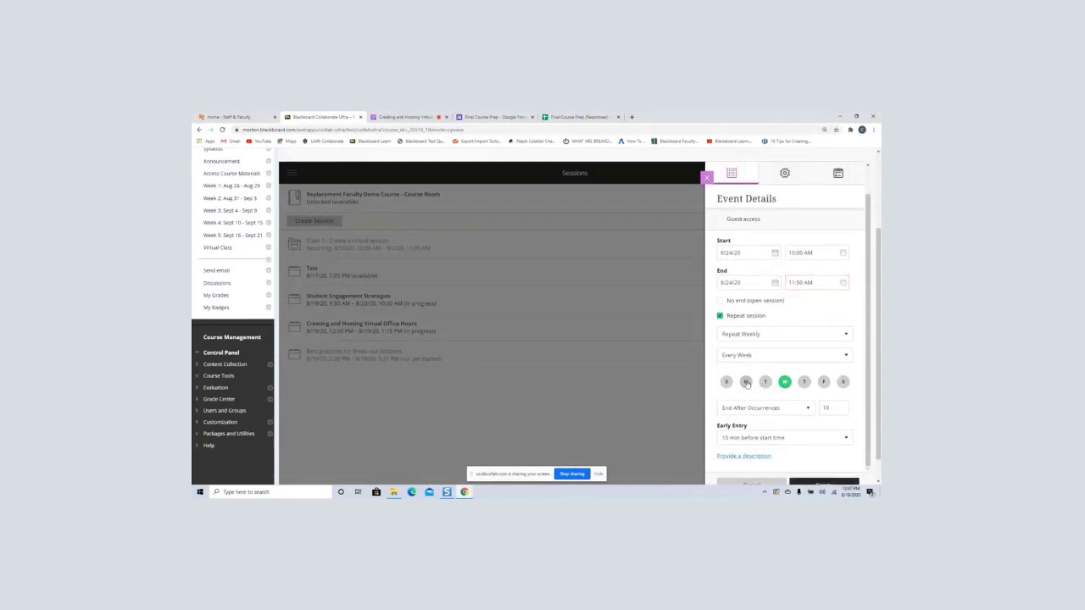
{"action": "left_click", "coordinate": [746, 382]}
{"action": "scroll", "coordinate": [785, 375], "scroll_direction": "down", "scroll_amount": 1}
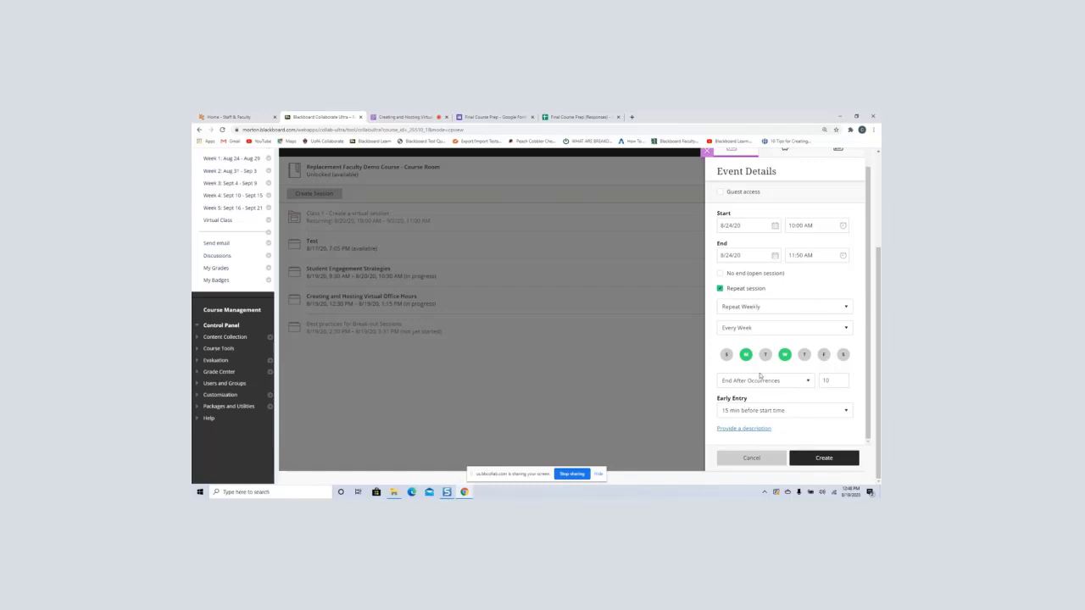
{"action": "left_click", "coordinate": [818, 459]}
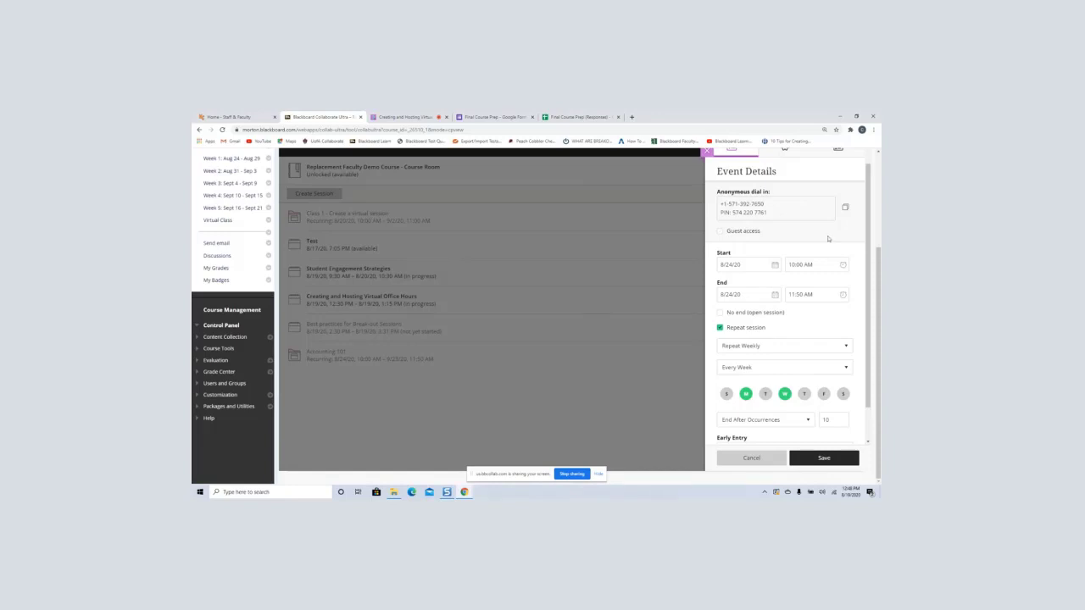
{"action": "left_click", "coordinate": [599, 366]}
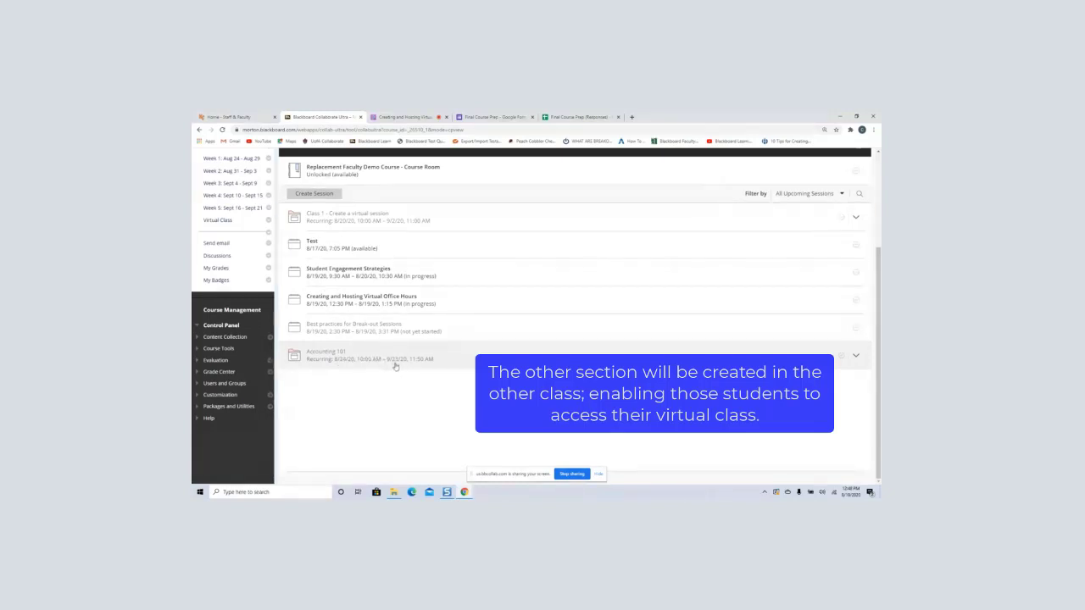
Step: Expand the recurring Accounting 101 session and review the dates of its individual occurrences
{"action": "left_click", "coordinate": [856, 356]}
{"action": "scroll", "coordinate": [858, 364], "scroll_direction": "down", "scroll_amount": 5}
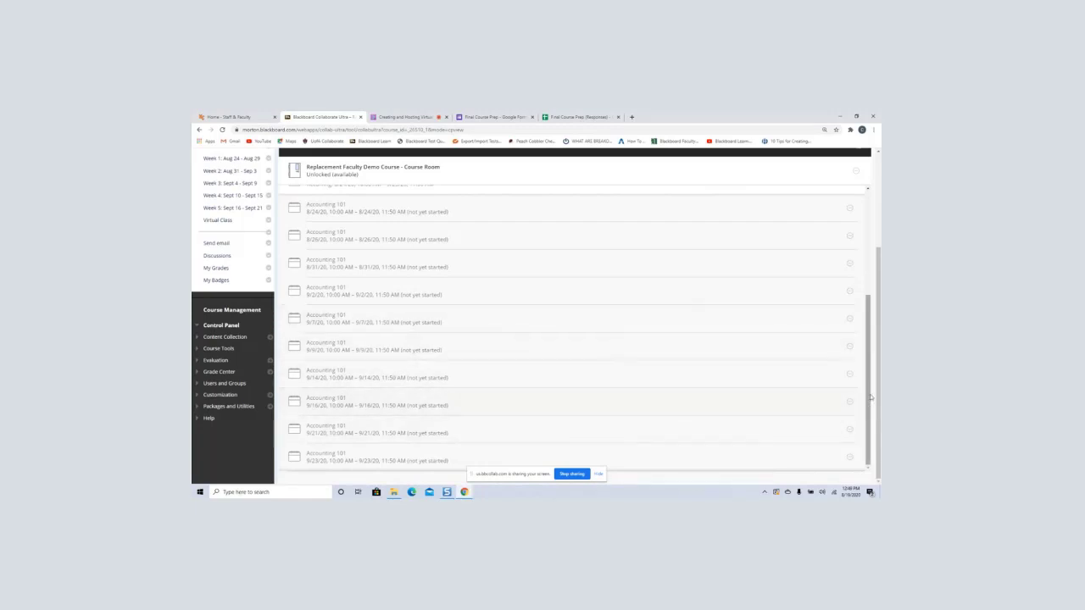
{"action": "scroll", "coordinate": [848, 298], "scroll_direction": "up", "scroll_amount": 2}
{"action": "scroll", "coordinate": [863, 405], "scroll_direction": "down", "scroll_amount": 2}
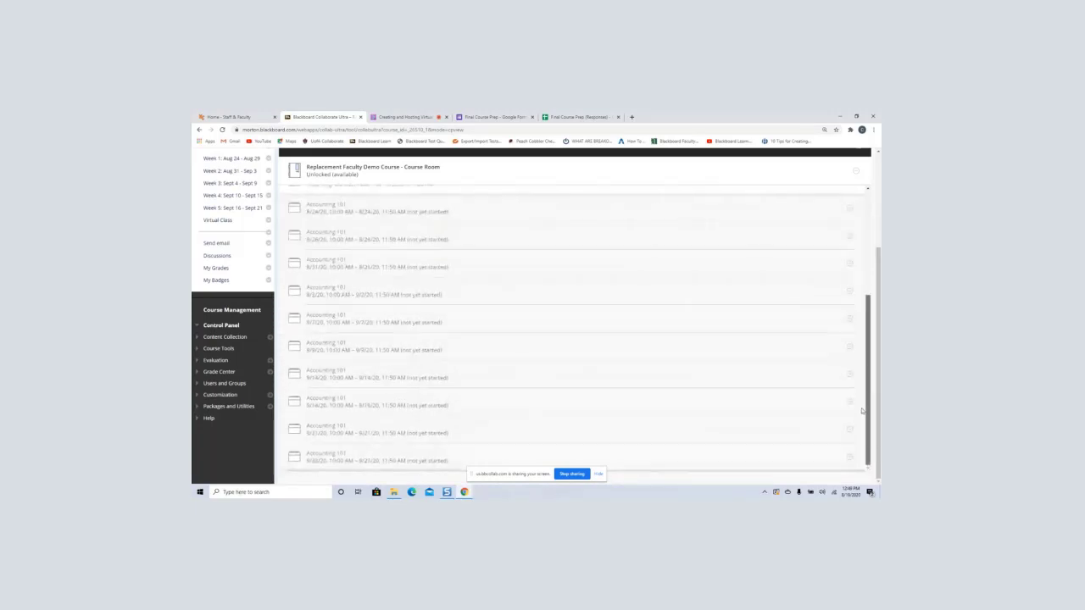
{"action": "scroll", "coordinate": [862, 411], "scroll_direction": "up", "scroll_amount": 5}
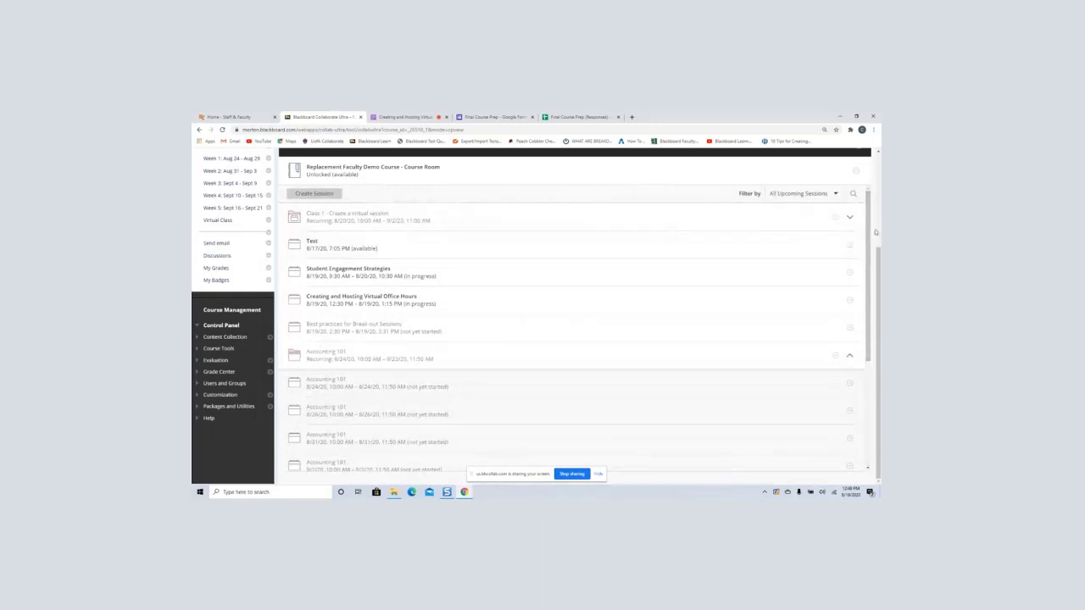
{"action": "left_click", "coordinate": [851, 220]}
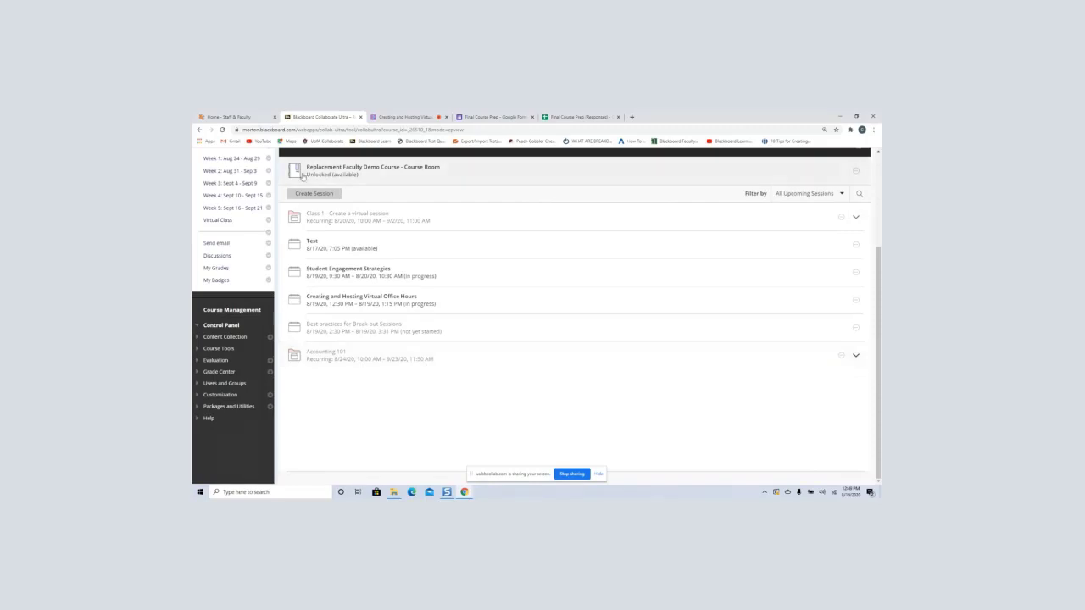
Step: Start another new session and name it Virtual Office Hours
{"action": "left_click", "coordinate": [319, 197]}
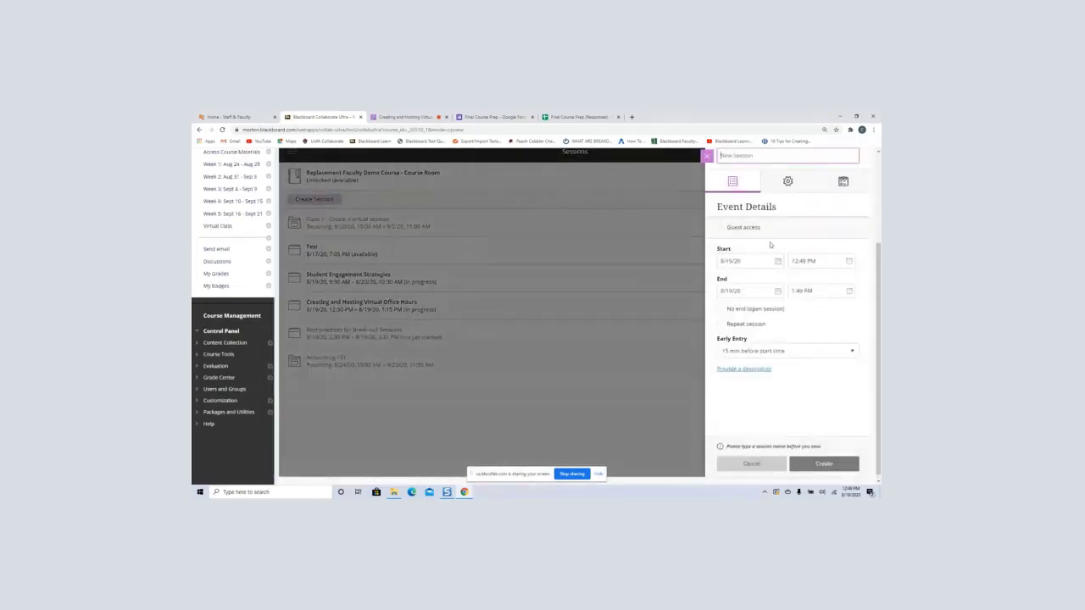
{"action": "type", "text": "W"}
{"action": "key", "text": "BackSpace"}
{"action": "type", "text": "Virtual O"}
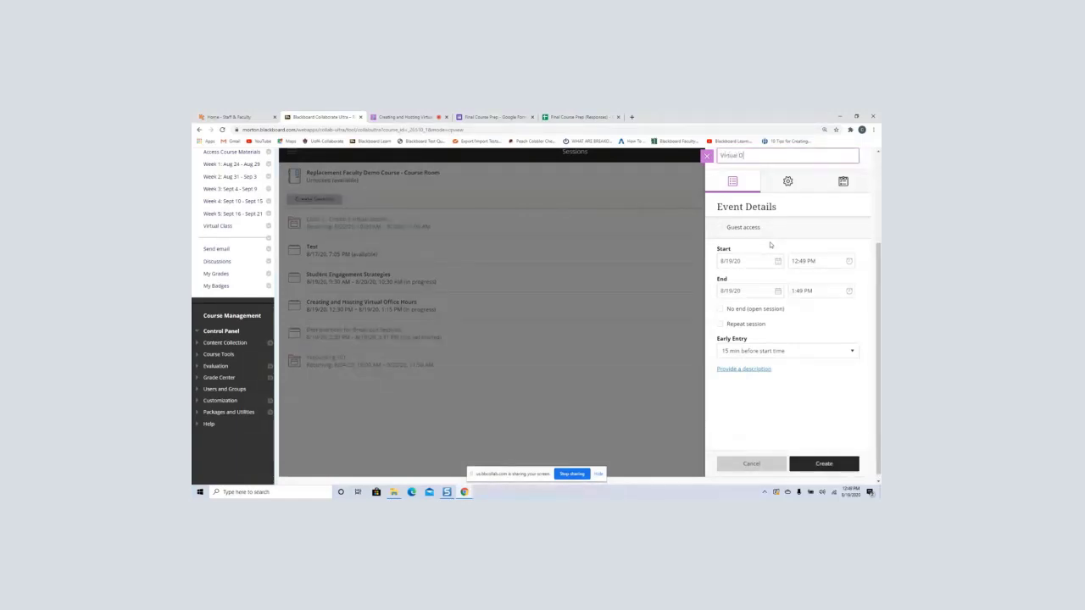
{"action": "type", "text": "ce Hours"}
Step: Set the Virtual Office Hours session to start on 8/24/20 at 9:00 AM
{"action": "left_click", "coordinate": [778, 263]}
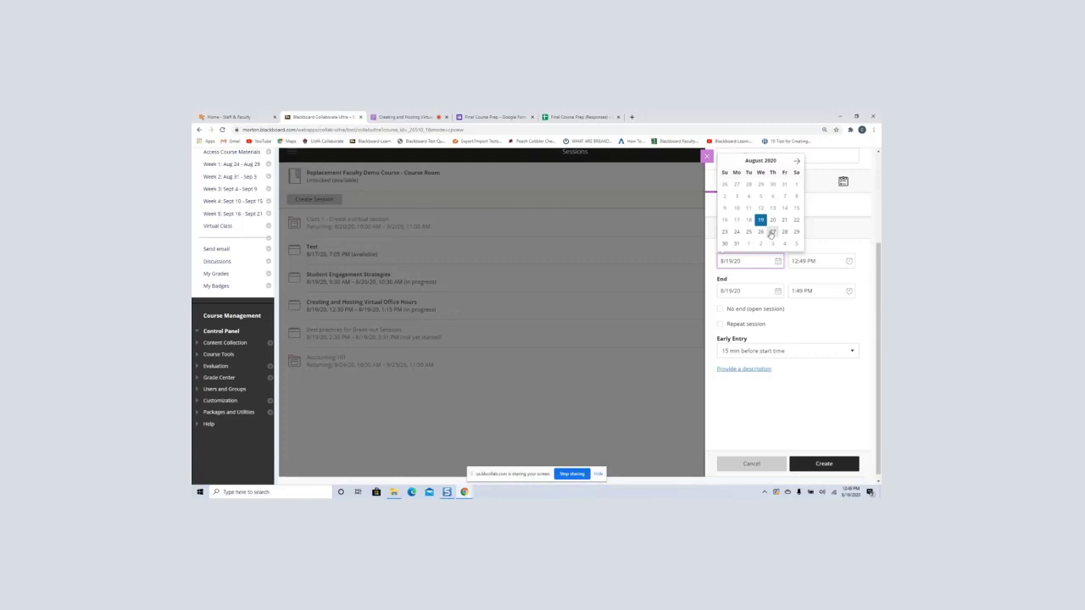
{"action": "left_click", "coordinate": [736, 232]}
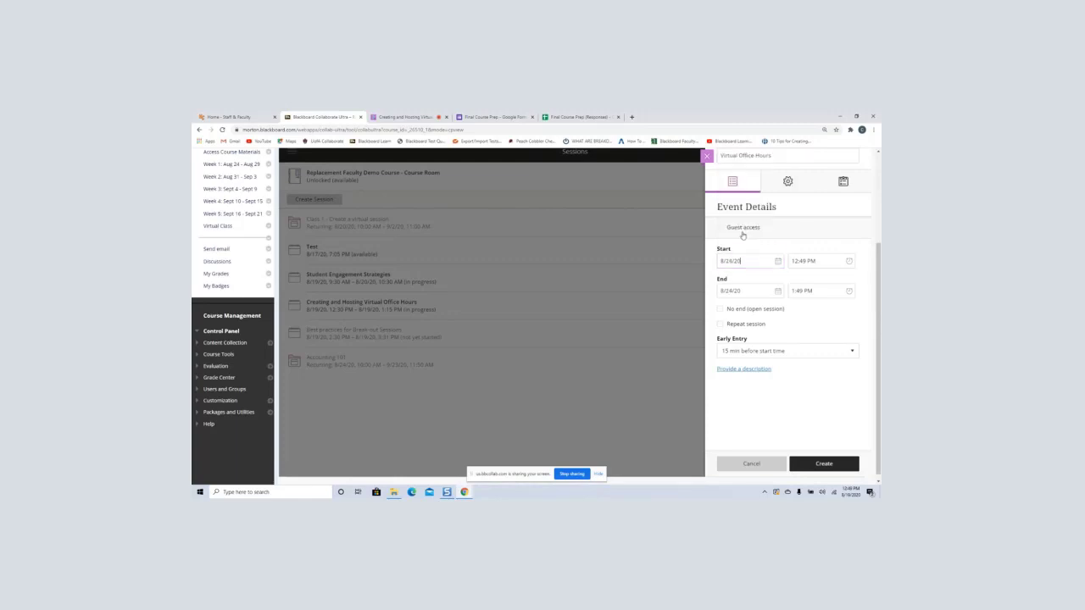
{"action": "left_click", "coordinate": [848, 261]}
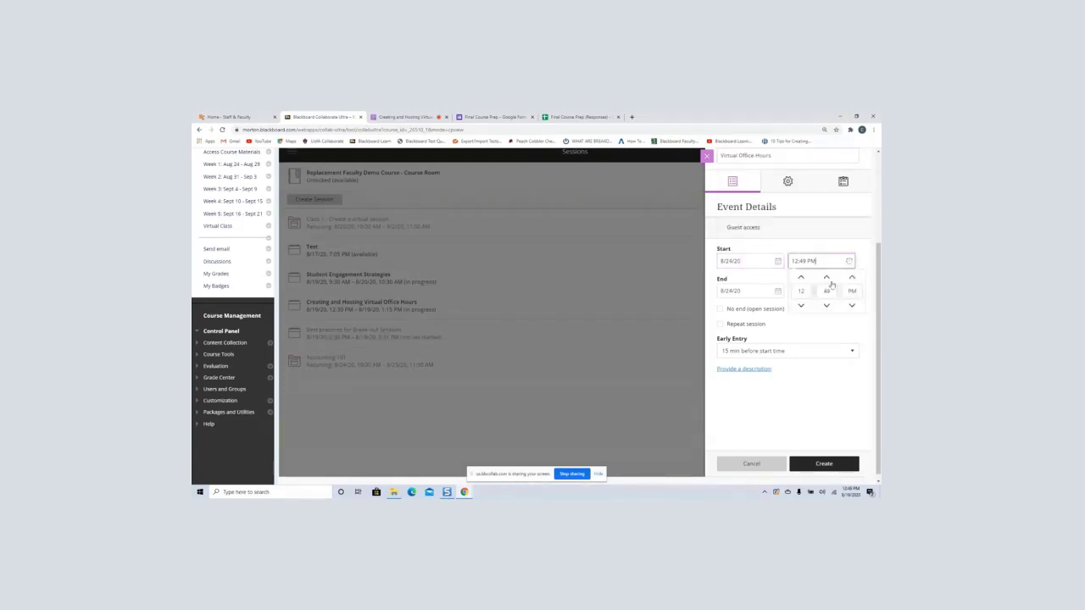
{"action": "left_click", "coordinate": [801, 277]}
{"action": "left_click", "coordinate": [803, 290]}
{"action": "type", "text": "9"}
{"action": "left_click", "coordinate": [829, 291]}
{"action": "type", "text": "00"}
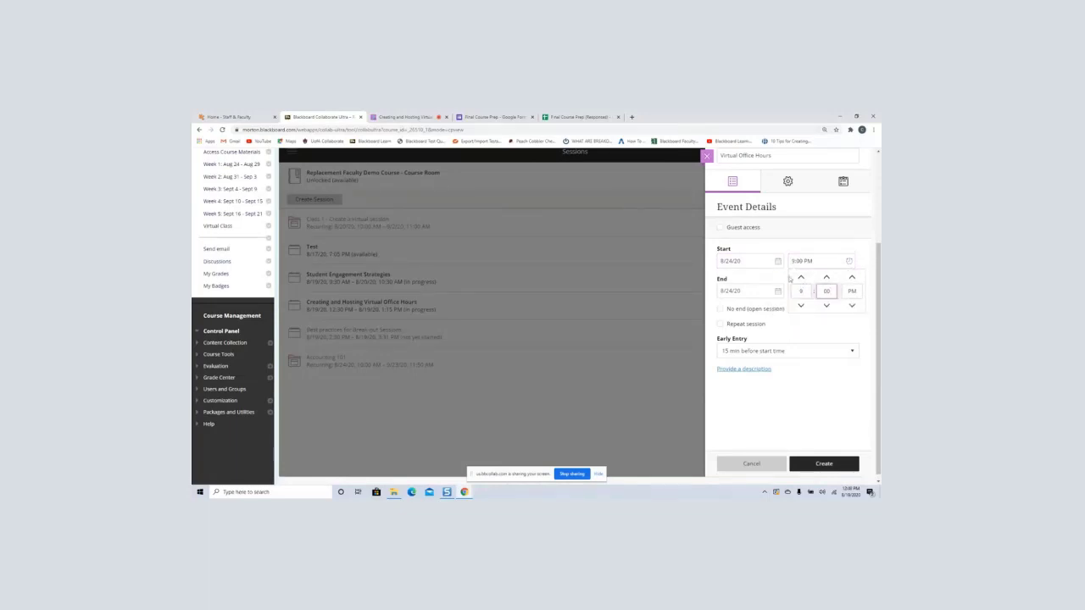
{"action": "left_click", "coordinate": [853, 277]}
{"action": "left_click", "coordinate": [809, 318]}
Step: Set the Virtual Office Hours session's end time to 10:00 AM
{"action": "left_click", "coordinate": [848, 292]}
{"action": "left_click", "coordinate": [805, 322]}
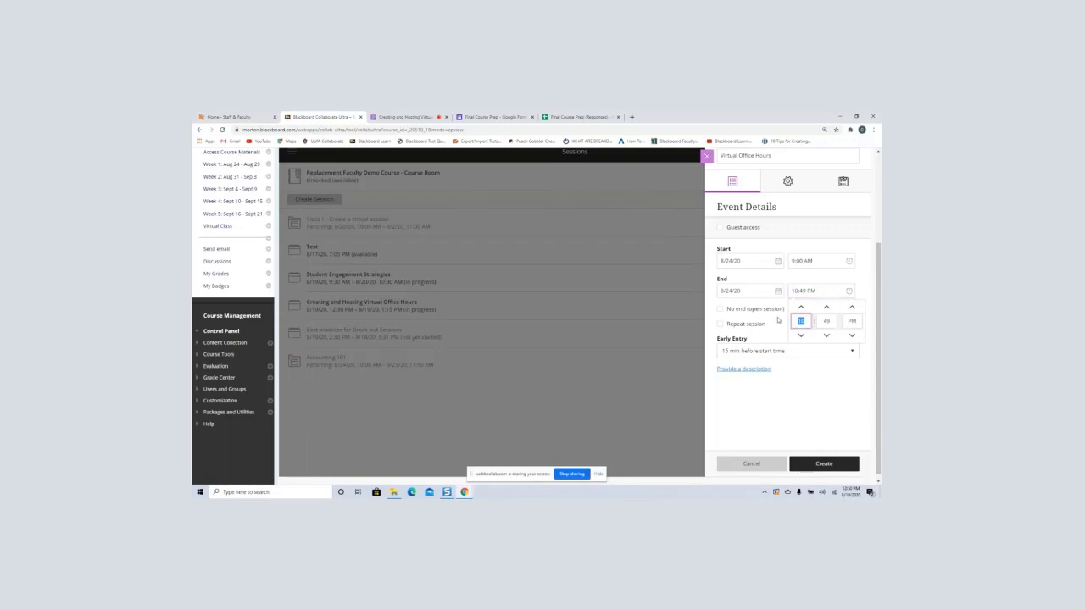
{"action": "type", "text": "9"}
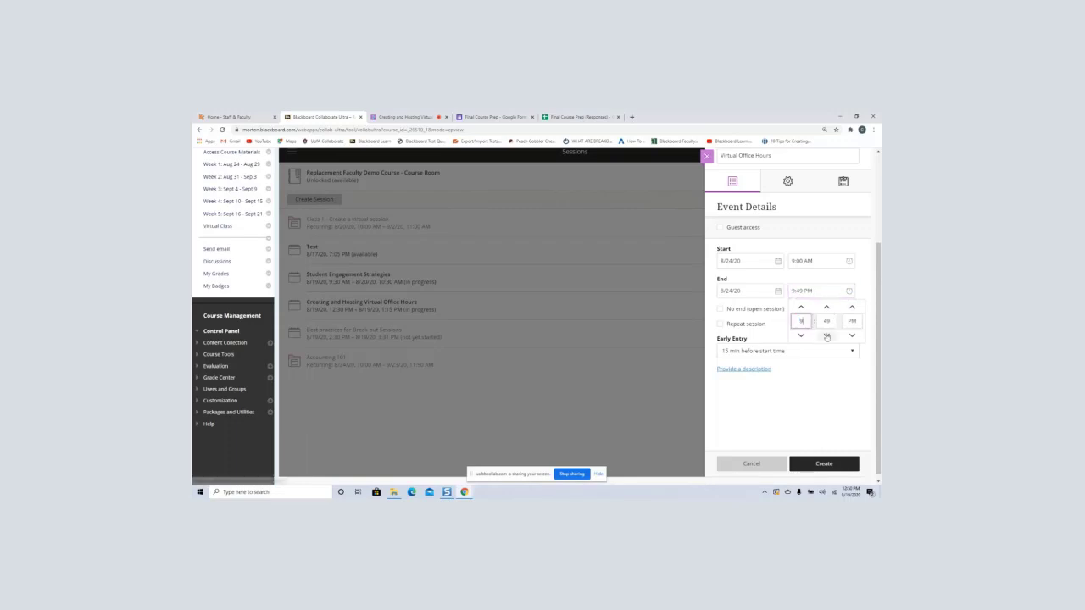
{"action": "left_click", "coordinate": [800, 321]}
{"action": "type", "text": "10"}
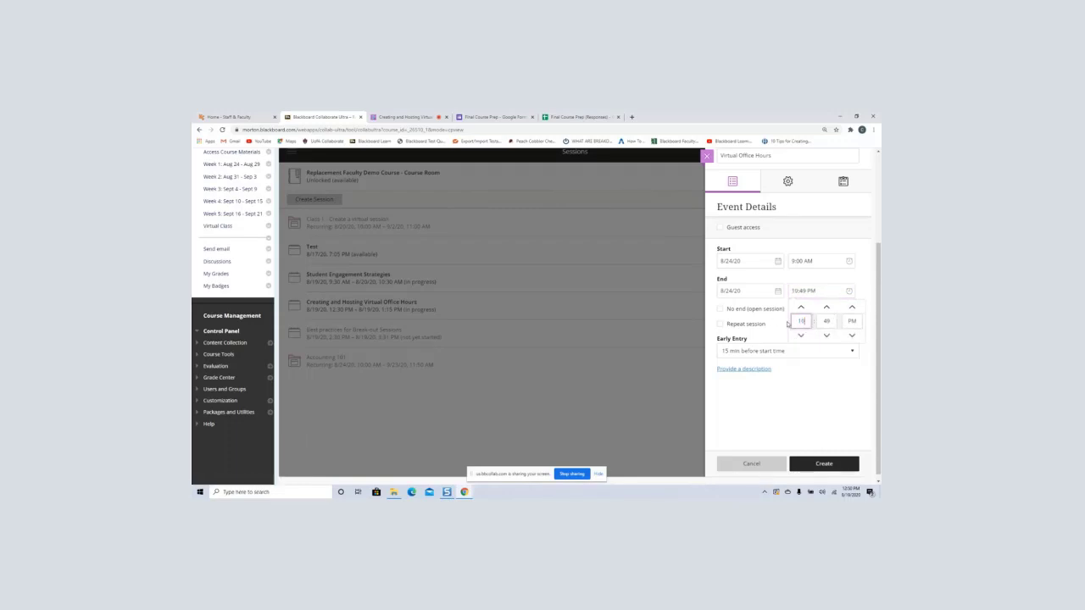
{"action": "key", "text": "Tab"}
{"action": "type", "text": "00"}
{"action": "left_click", "coordinate": [852, 335]}
{"action": "left_click", "coordinate": [850, 386]}
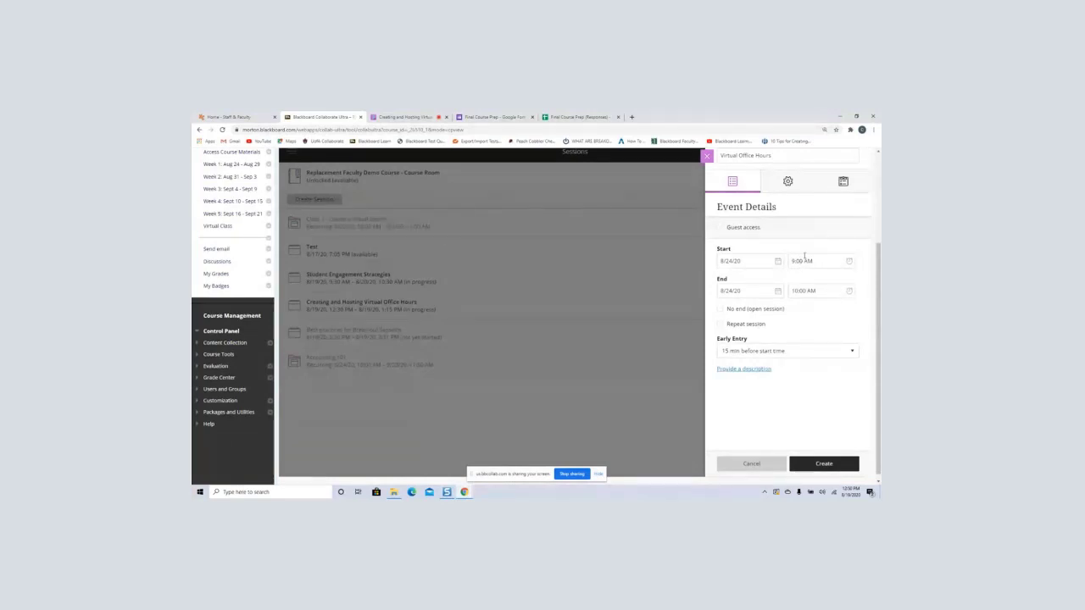
Step: Enable guest access for the Virtual Office Hours session and turn on session repetition
{"action": "left_click", "coordinate": [721, 229]}
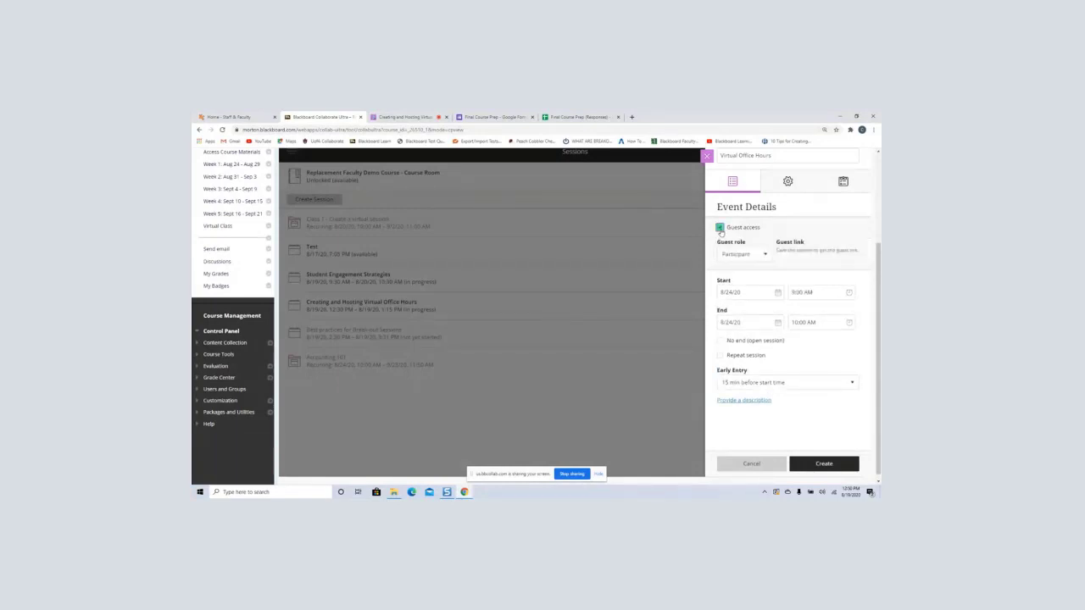
{"action": "left_click", "coordinate": [720, 229]}
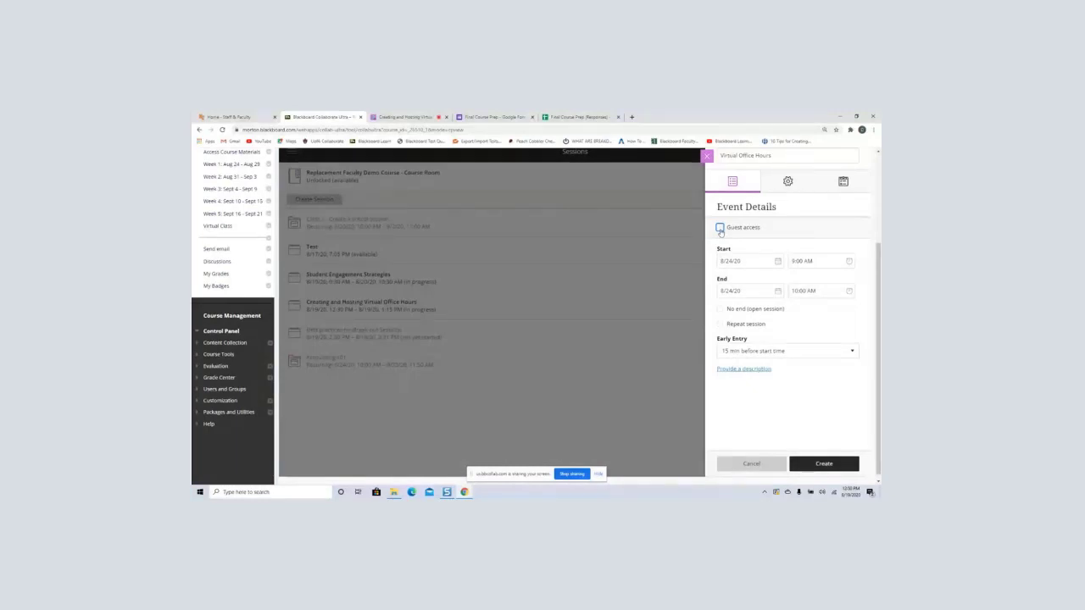
{"action": "left_click", "coordinate": [721, 229]}
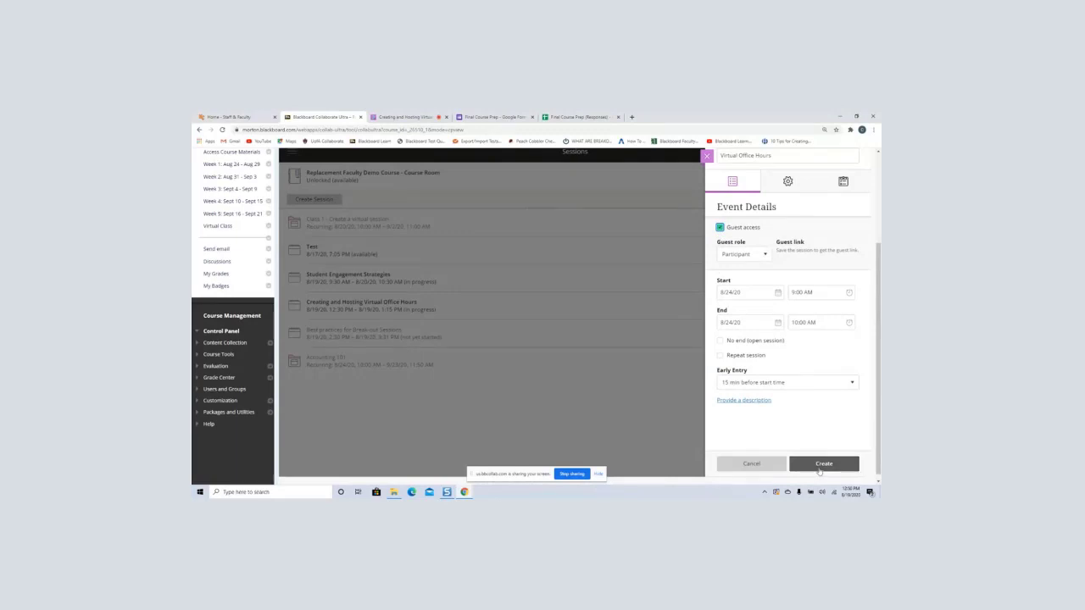
{"action": "left_click", "coordinate": [720, 357]}
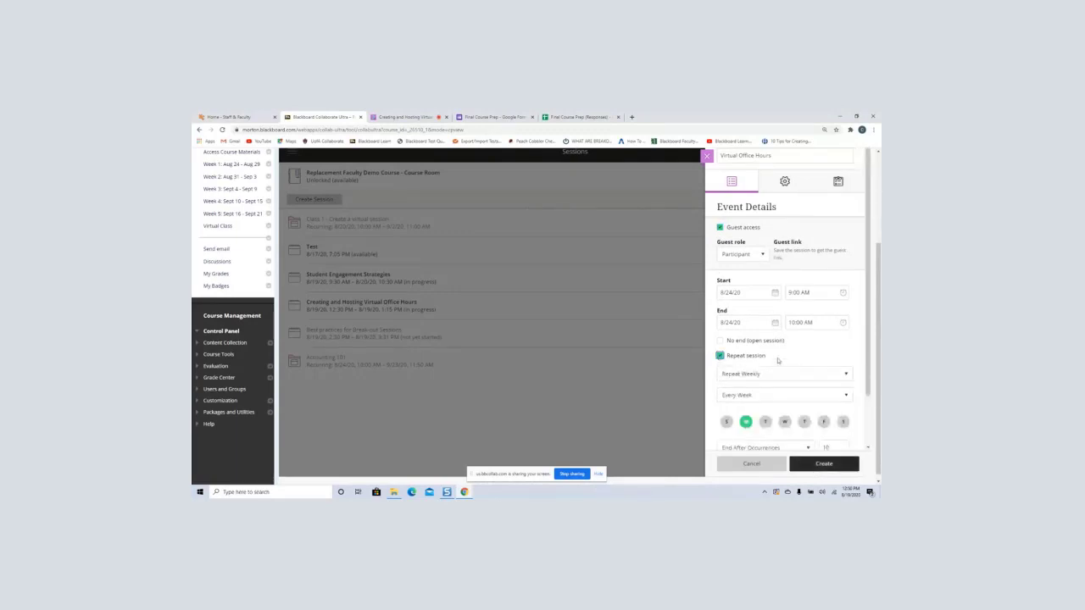
{"action": "scroll", "coordinate": [788, 379], "scroll_direction": "down", "scroll_amount": 1}
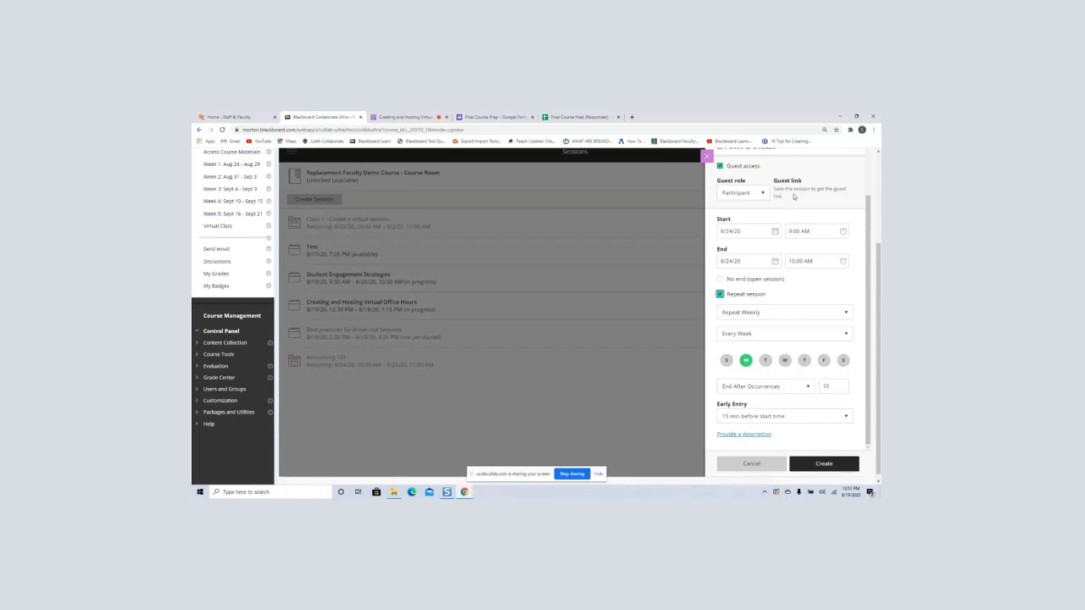
Step: Create the Virtual Office Hours session, then copy its guest link and close the session details
{"action": "left_click", "coordinate": [831, 471]}
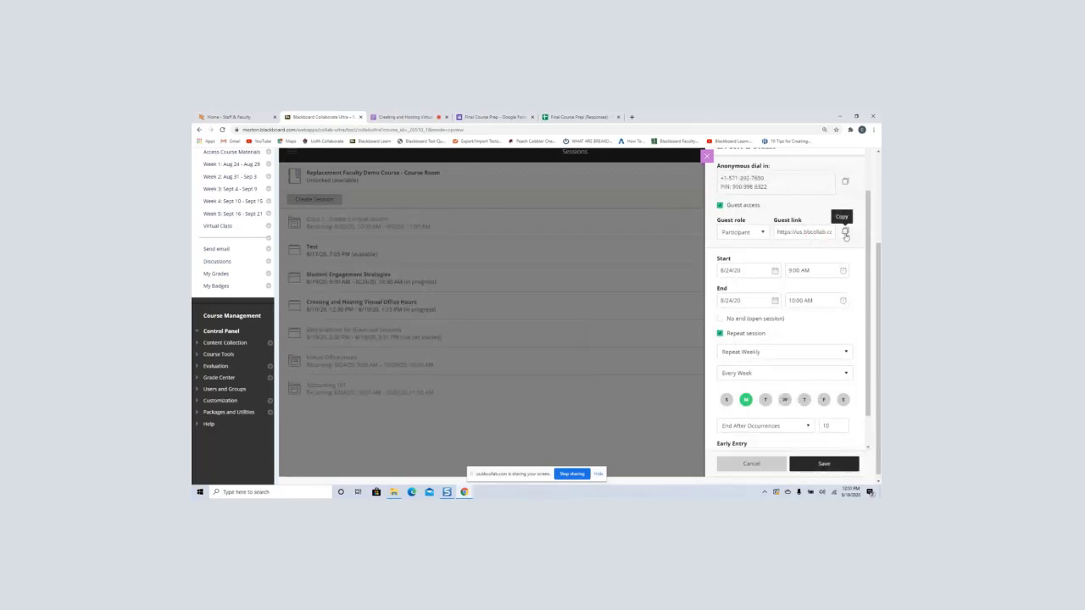
{"action": "left_click", "coordinate": [845, 233]}
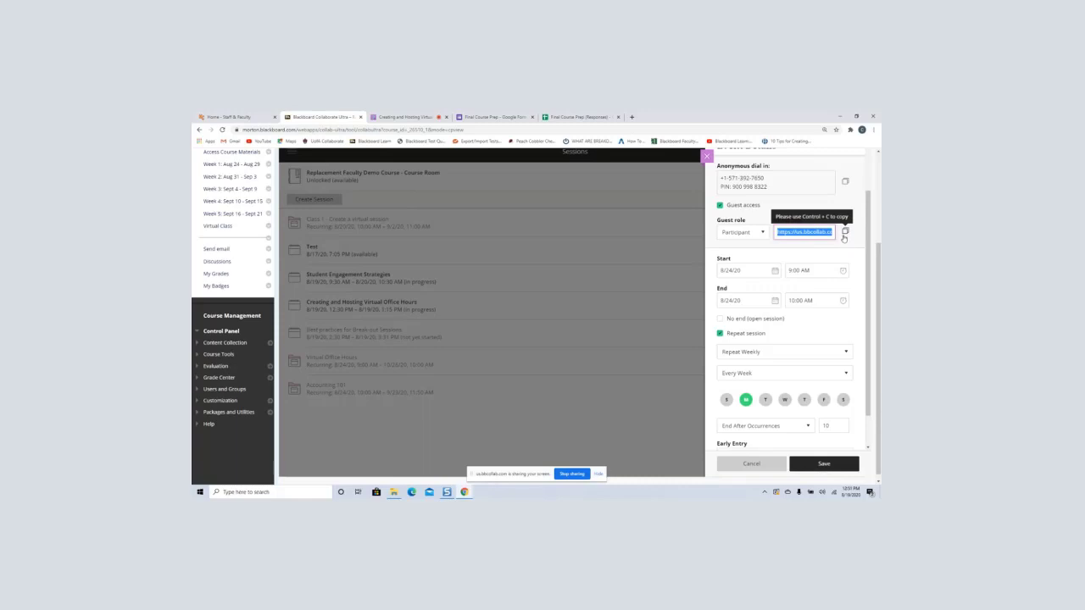
{"action": "left_click", "coordinate": [846, 233]}
{"action": "left_click", "coordinate": [844, 231]}
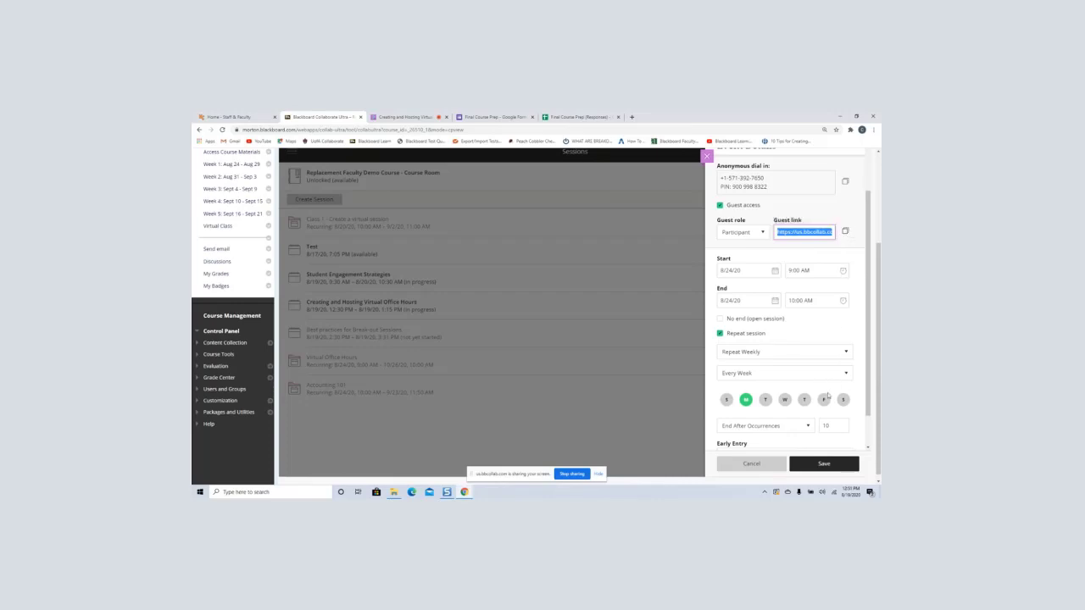
{"action": "left_click", "coordinate": [821, 465]}
{"action": "scroll", "coordinate": [771, 356], "scroll_direction": "down", "scroll_amount": 2}
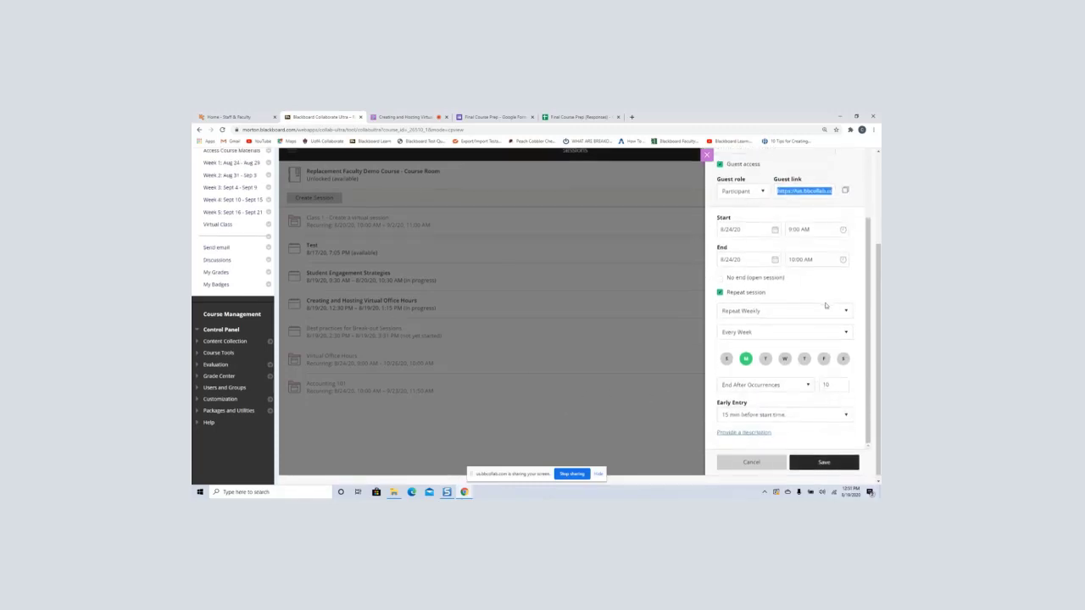
{"action": "left_click", "coordinate": [707, 152]}
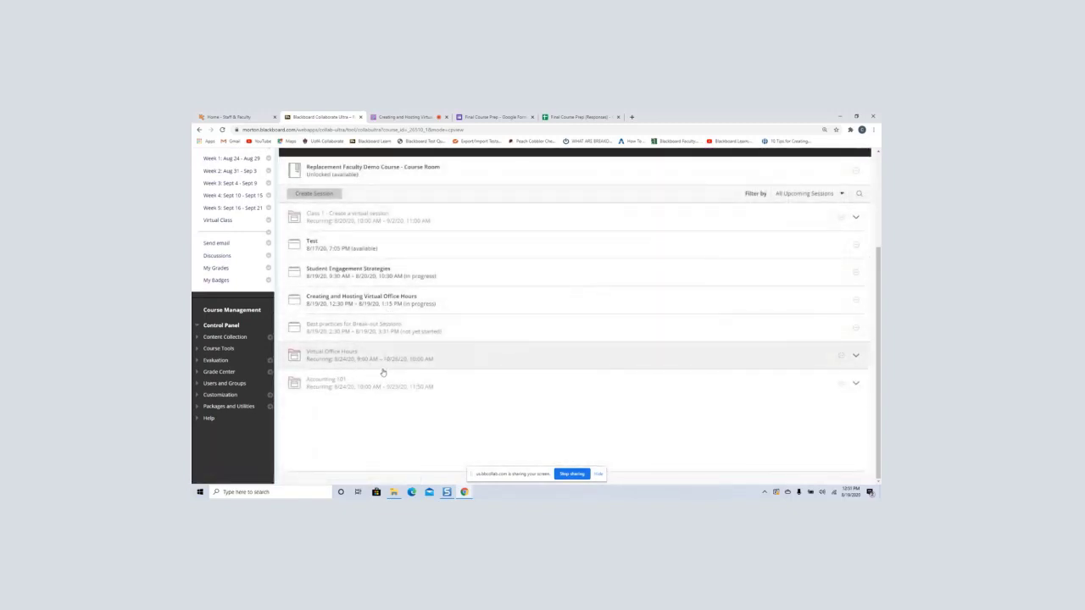
Step: Start adding a web link named Virtual Office Hours to the course menu
{"action": "scroll", "coordinate": [412, 370], "scroll_direction": "up", "scroll_amount": 2}
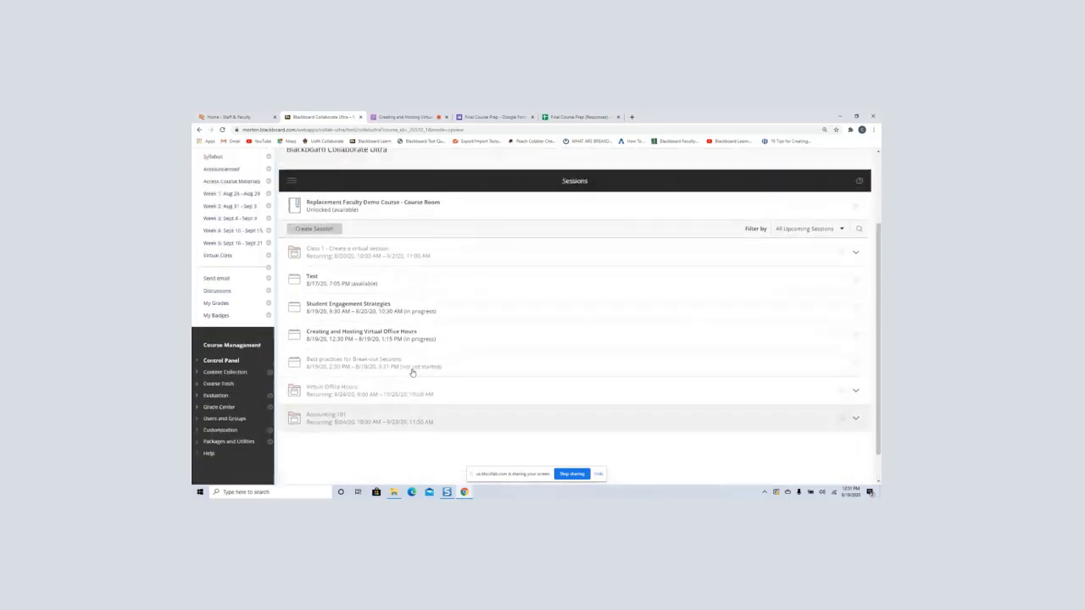
{"action": "left_click", "coordinate": [197, 159]}
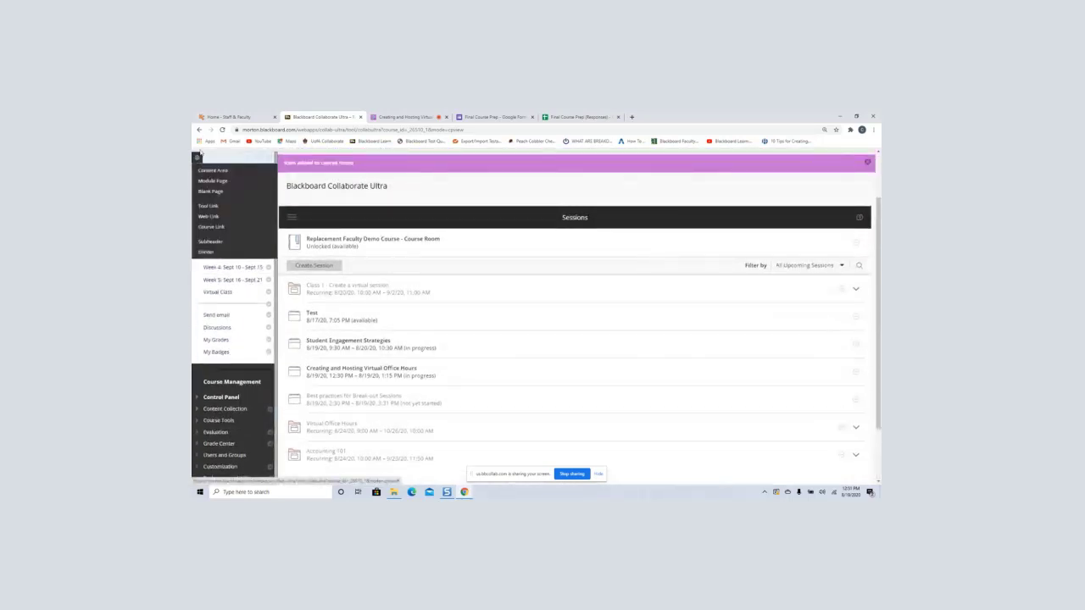
{"action": "left_click", "coordinate": [196, 158]}
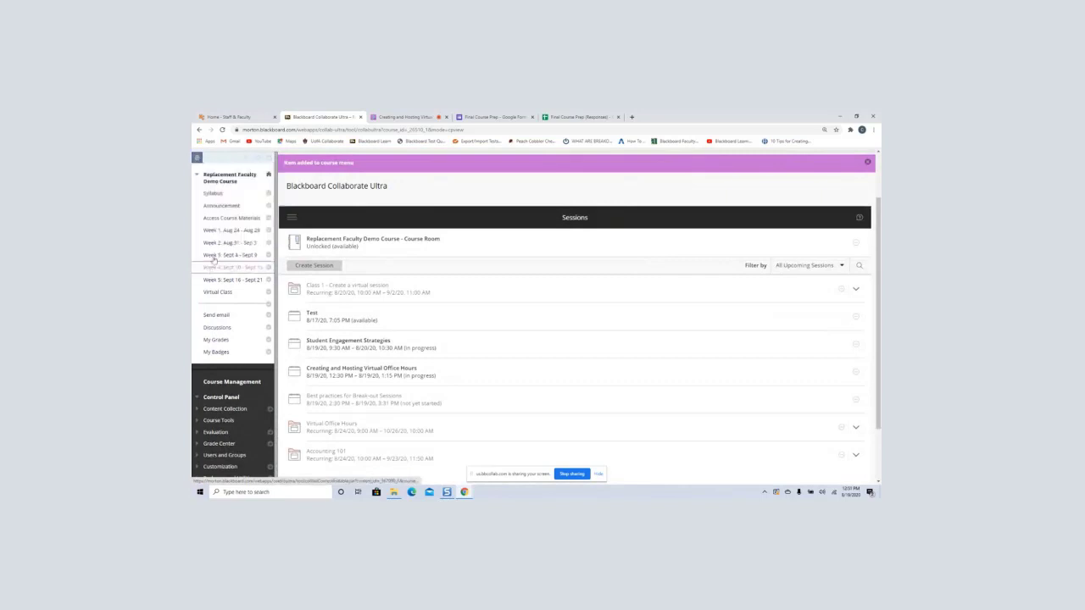
{"action": "left_click", "coordinate": [196, 158]}
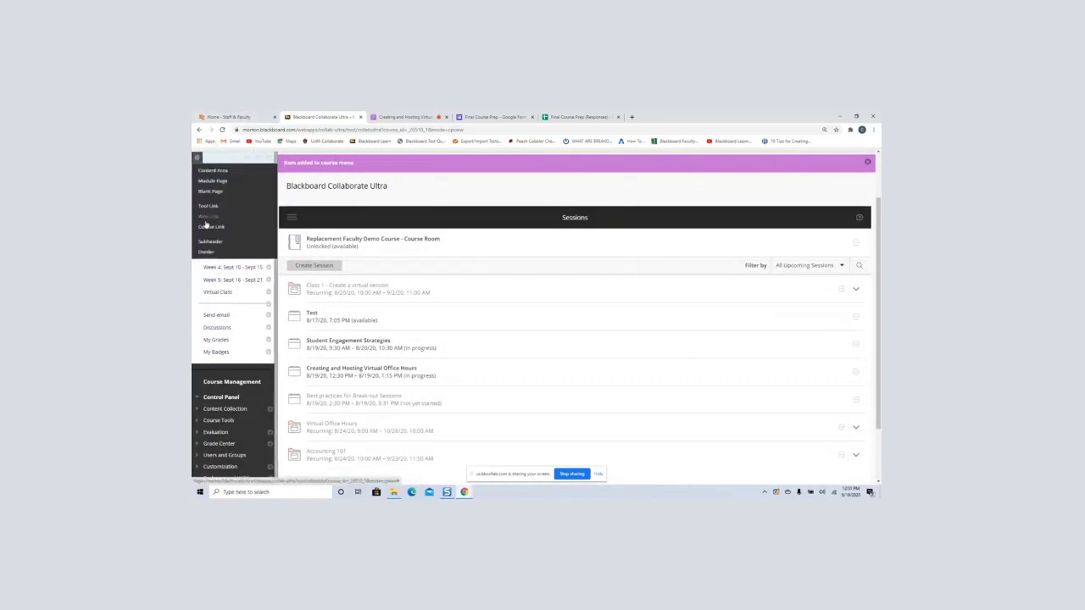
{"action": "left_click", "coordinate": [208, 216]}
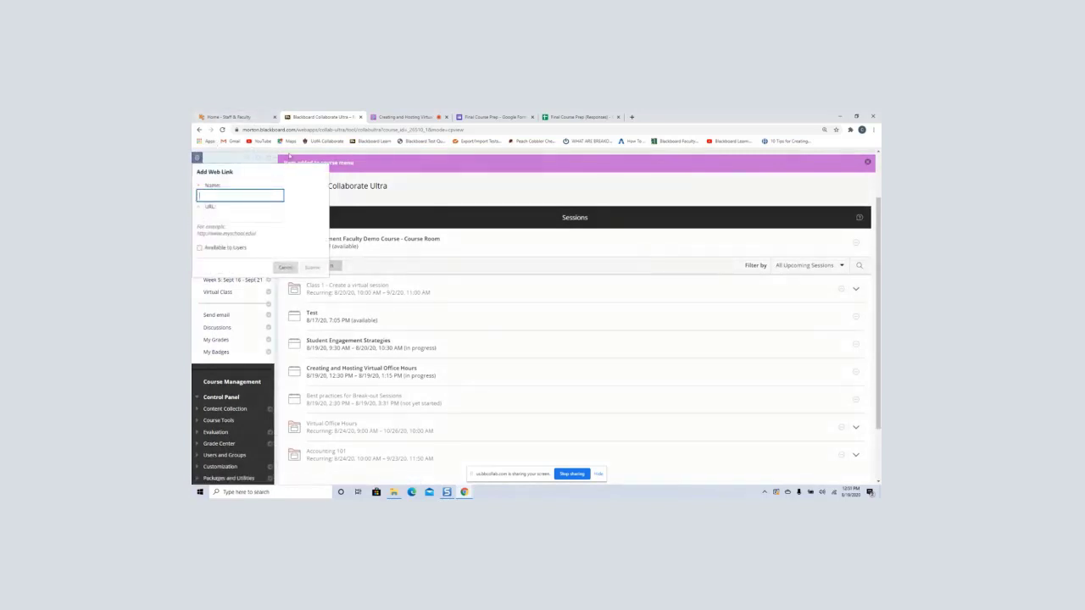
{"action": "type", "text": "Vir"}
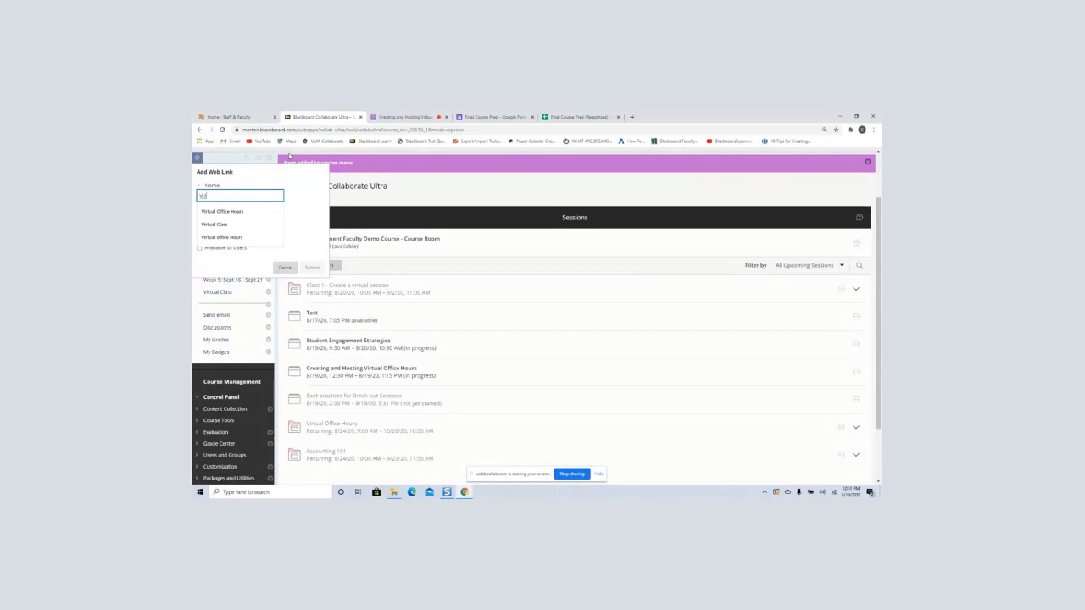
{"action": "type", "text": "tual Office Hour"}
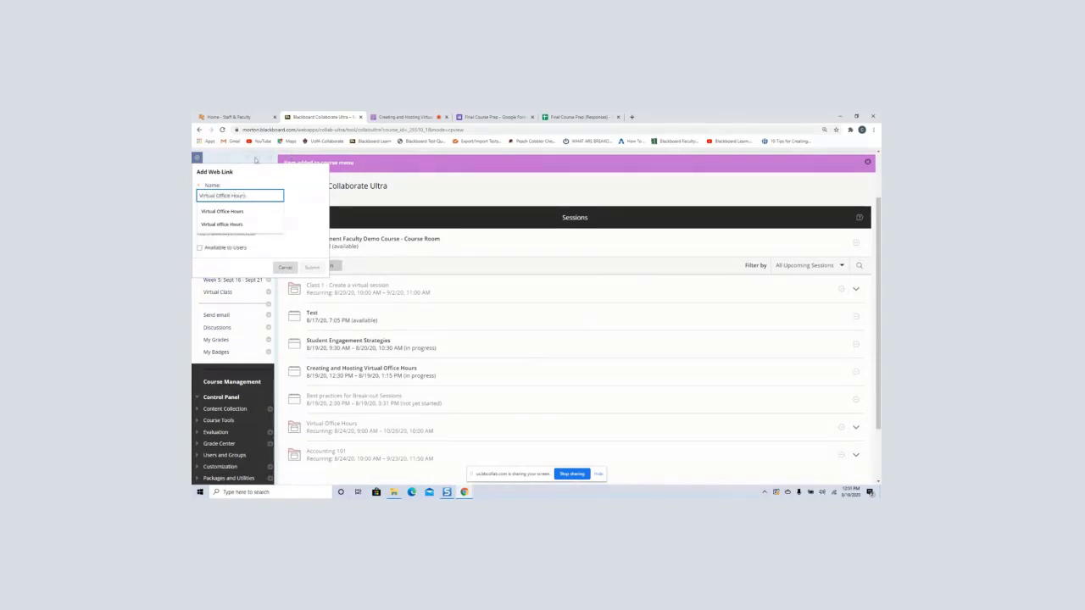
{"action": "type", "text": "s"}
{"action": "left_click", "coordinate": [247, 212]}
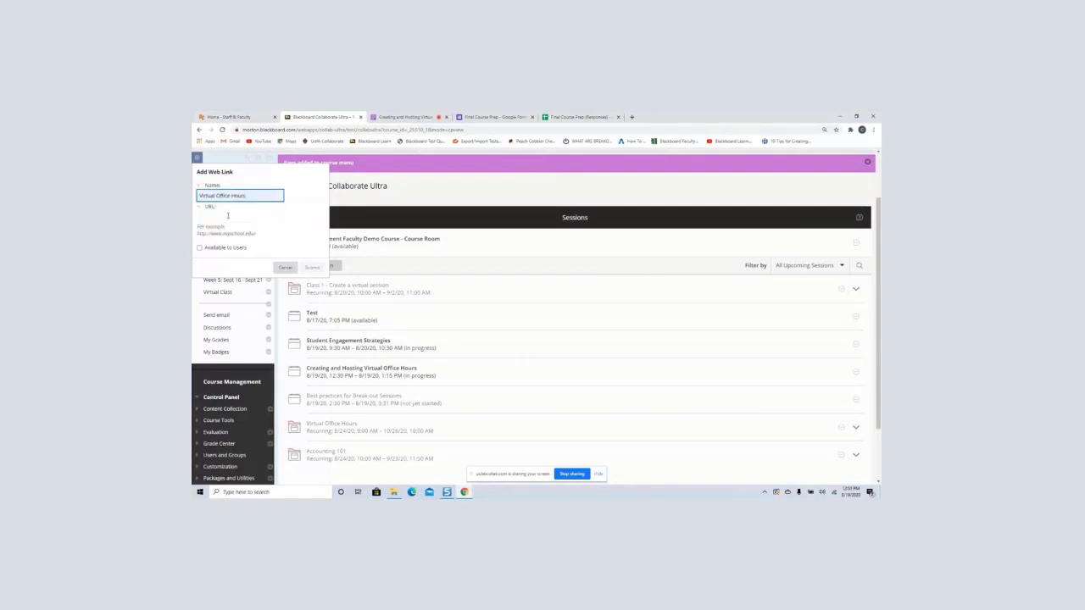
Step: Paste the session's guest link as the web link's URL, make it available to users and submit it
{"action": "left_click", "coordinate": [227, 215]}
{"action": "key", "text": "ctrl+v"}
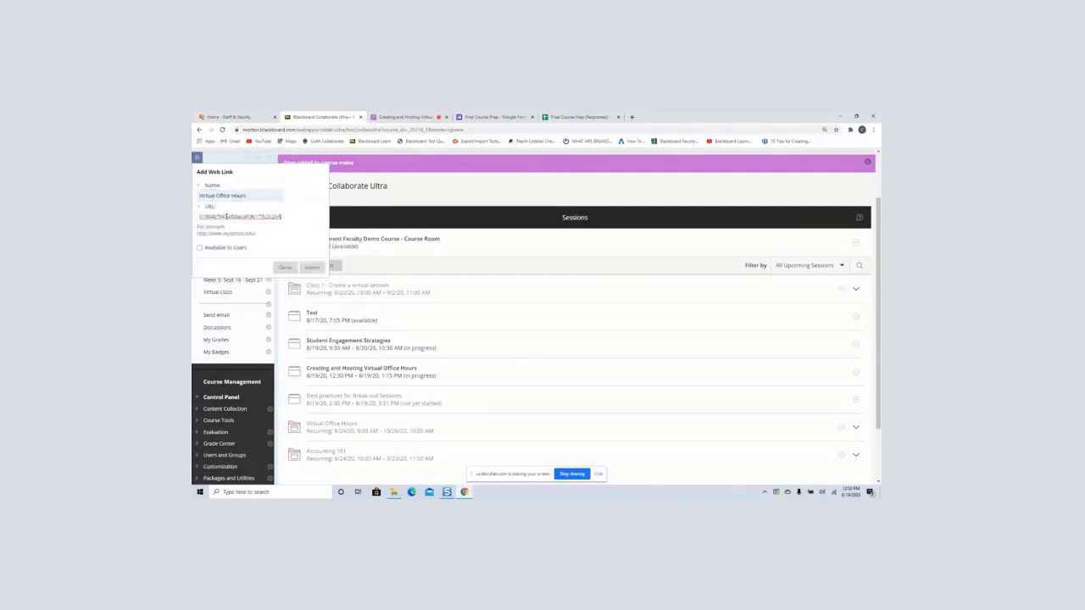
{"action": "left_click", "coordinate": [200, 247]}
{"action": "left_click", "coordinate": [312, 268]}
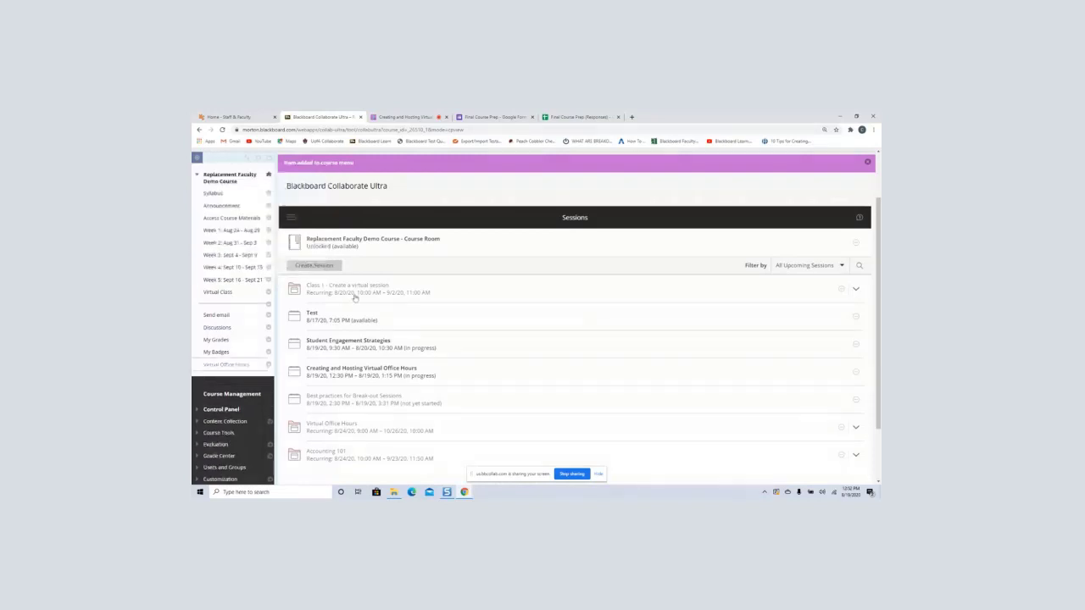
{"action": "left_click_drag", "start_coordinate": [234, 370], "coordinate": [196, 364]}
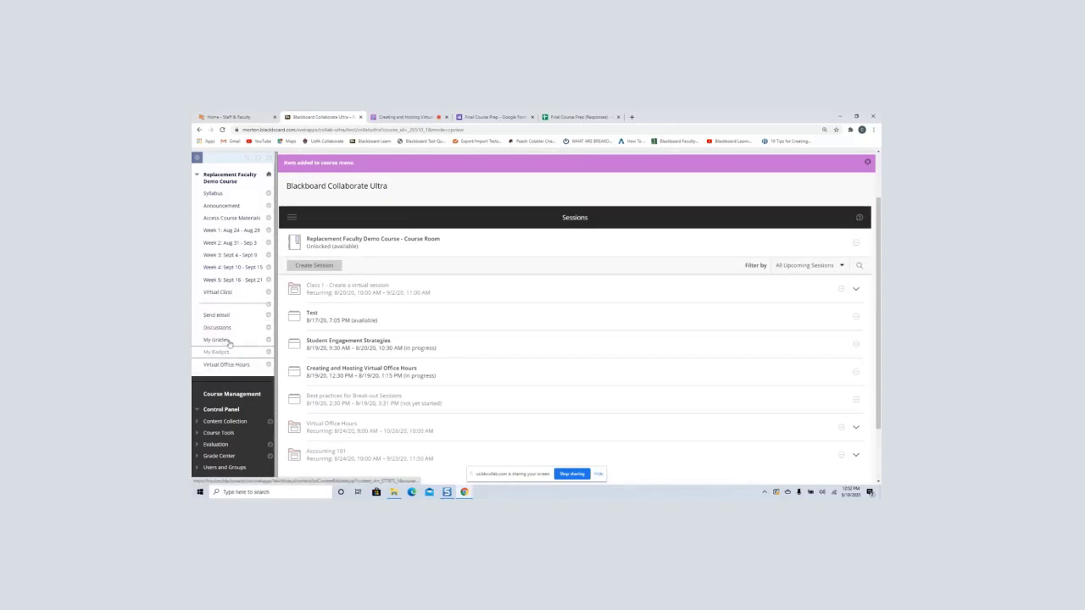
{"action": "left_click", "coordinate": [248, 158]}
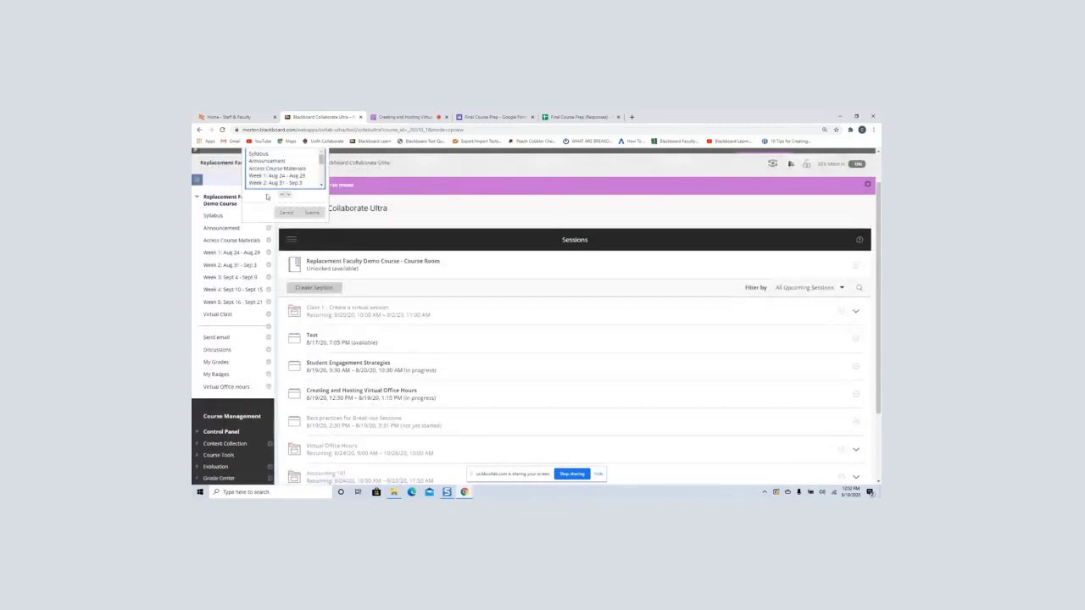
{"action": "scroll", "coordinate": [284, 174], "scroll_direction": "down", "scroll_amount": 5}
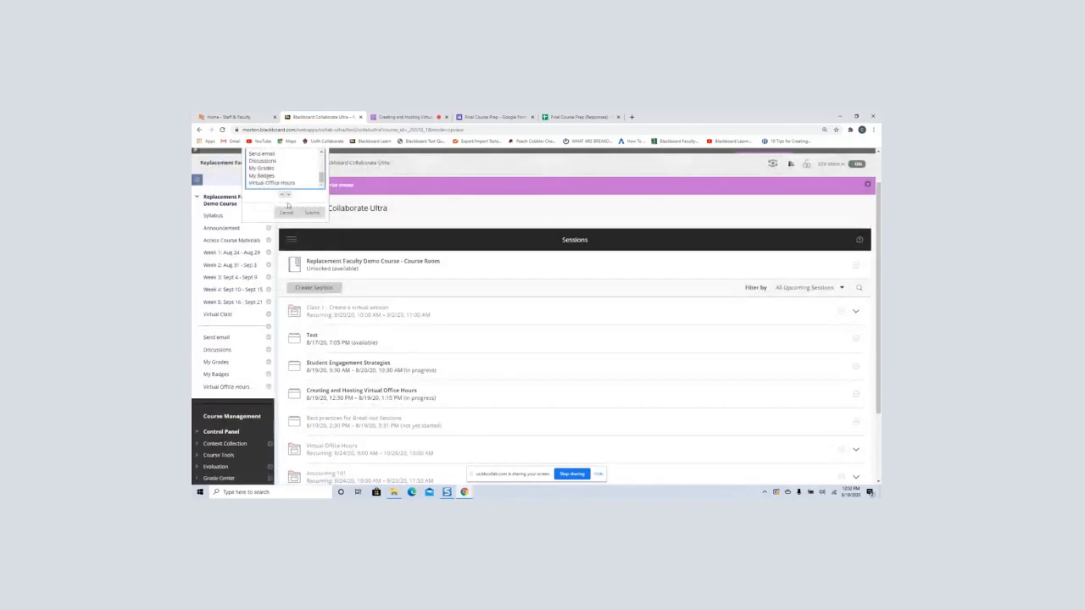
{"action": "left_click", "coordinate": [288, 182]}
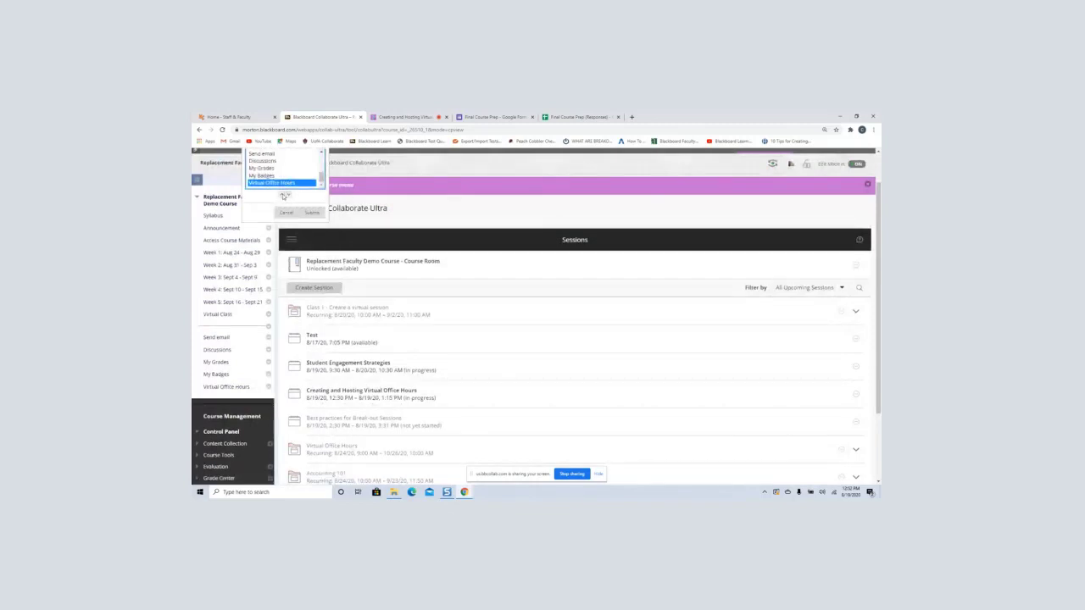
{"action": "left_click", "coordinate": [284, 196]}
{"action": "left_click", "coordinate": [284, 196]}
{"action": "left_click", "coordinate": [284, 196]}
{"action": "left_click", "coordinate": [284, 196]}
{"action": "left_click", "coordinate": [284, 196]}
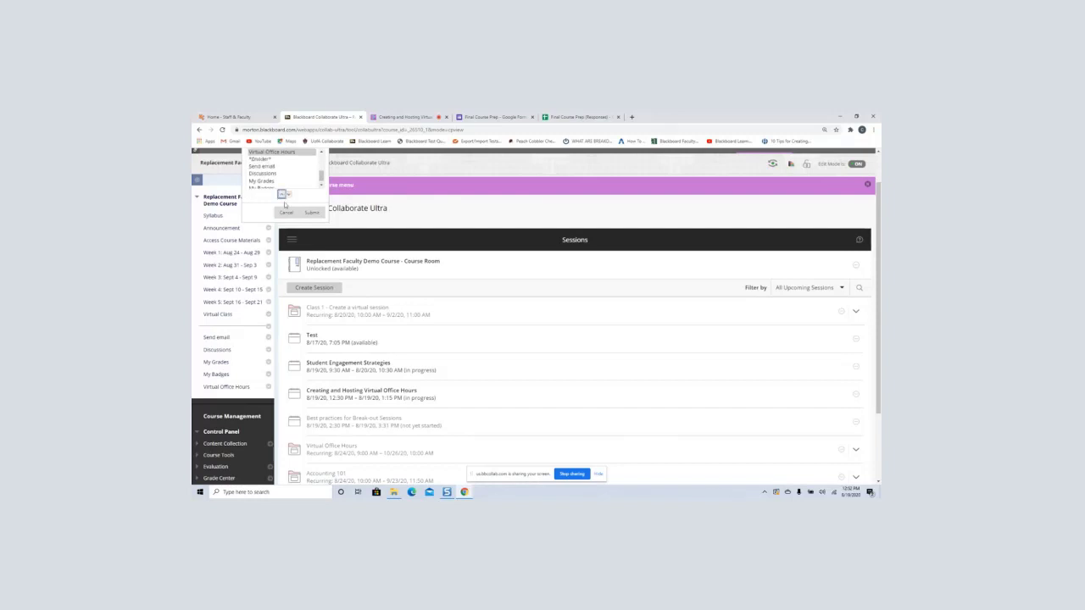
{"action": "scroll", "coordinate": [284, 203], "scroll_direction": "up", "scroll_amount": 1}
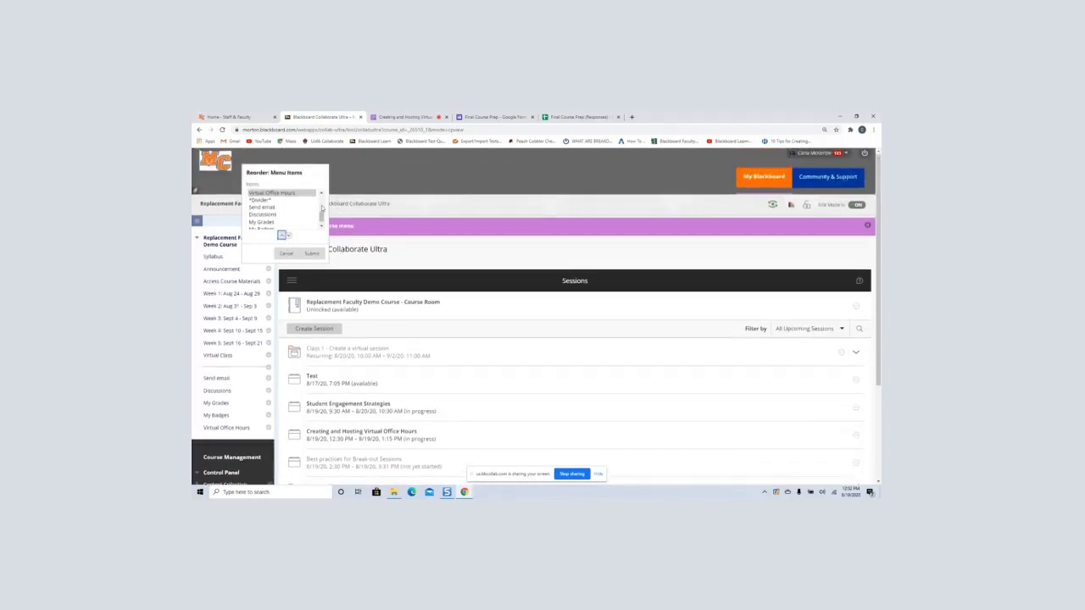
{"action": "left_click", "coordinate": [287, 253]}
Step: Test the Virtual Office Hours link in the course menu and return to the demo course's home page
{"action": "left_click_drag", "start_coordinate": [256, 428], "coordinate": [227, 434]}
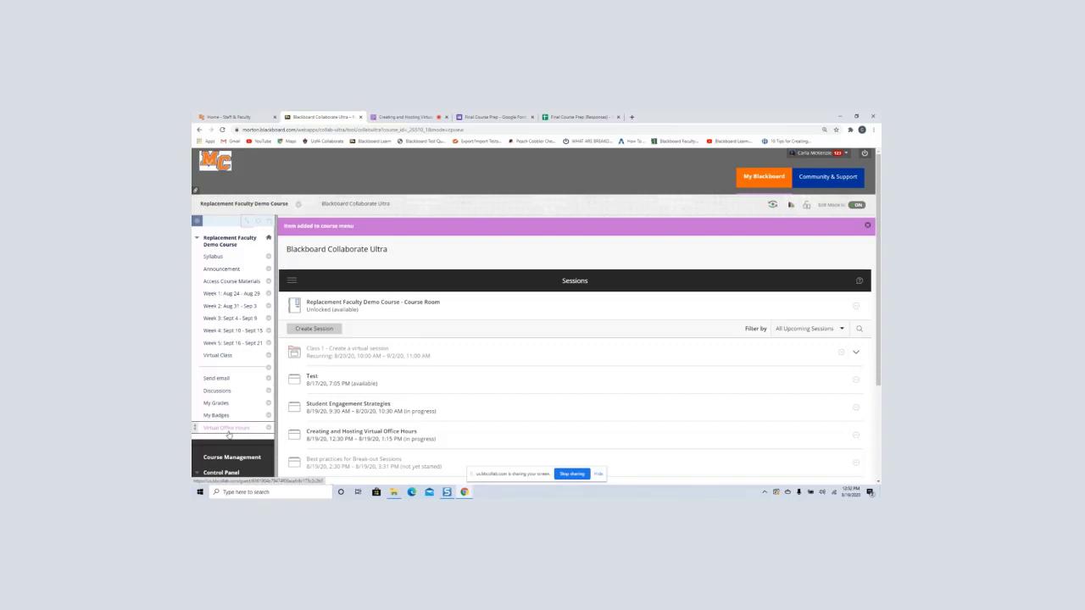
{"action": "left_click_drag", "start_coordinate": [195, 428], "coordinate": [234, 436]}
{"action": "scroll", "coordinate": [227, 407], "scroll_direction": "down", "scroll_amount": 1}
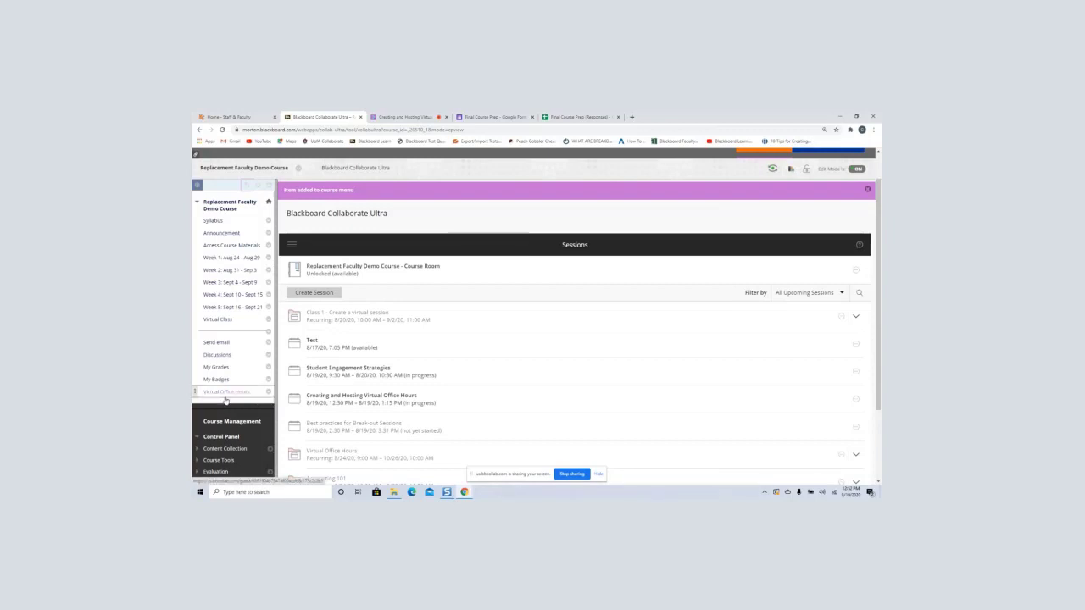
{"action": "scroll", "coordinate": [226, 400], "scroll_direction": "down", "scroll_amount": 1}
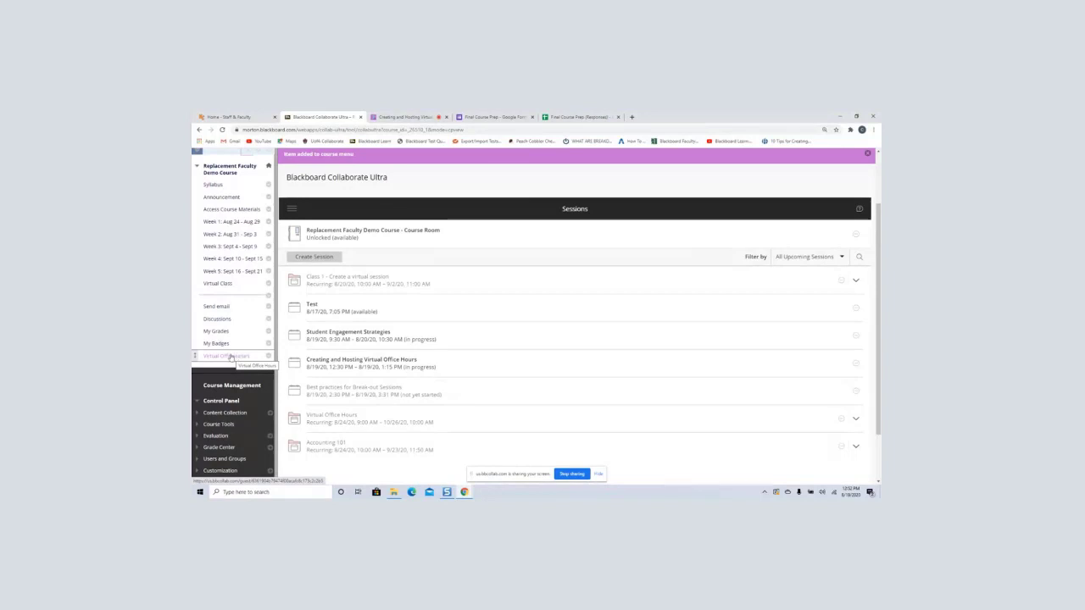
{"action": "left_click", "coordinate": [234, 360]}
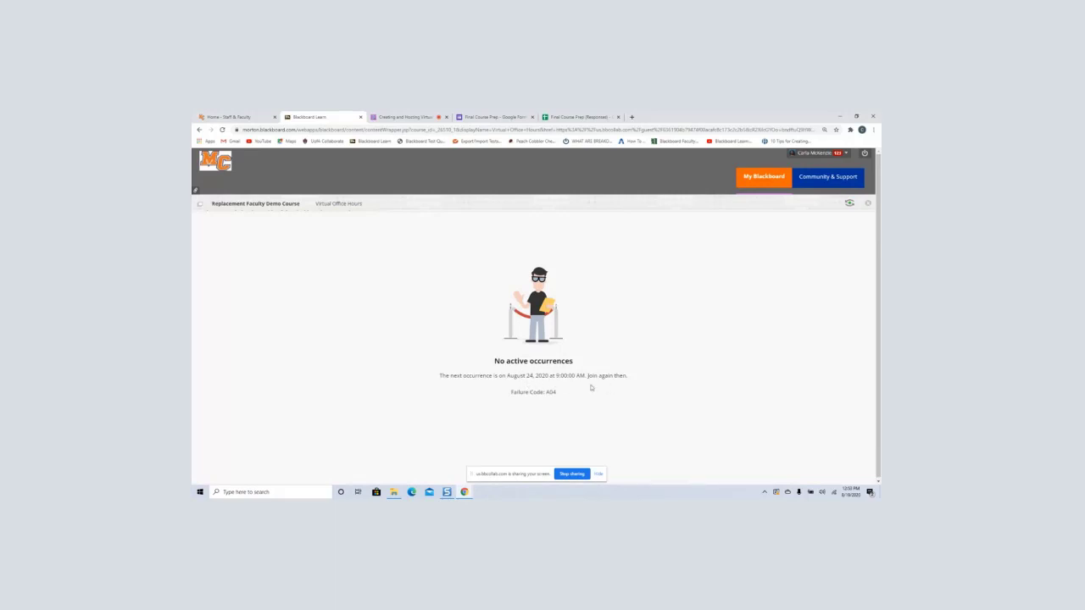
{"action": "left_click", "coordinate": [280, 204]}
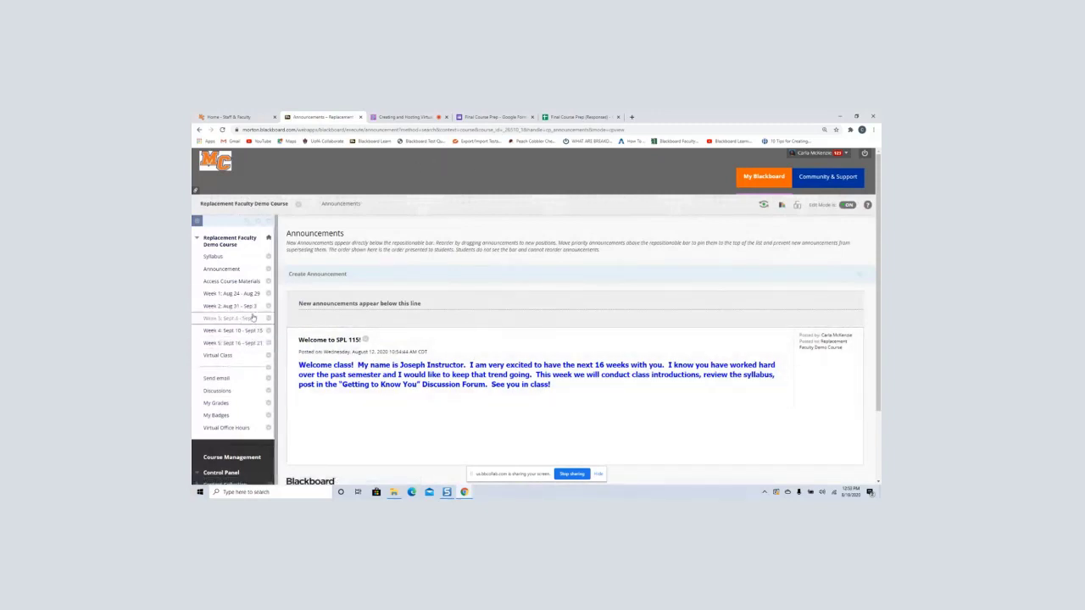
Step: Switch to the live Creating and Hosting Virtual Office Hours session and read the Everyone chat
{"action": "left_click", "coordinate": [405, 117]}
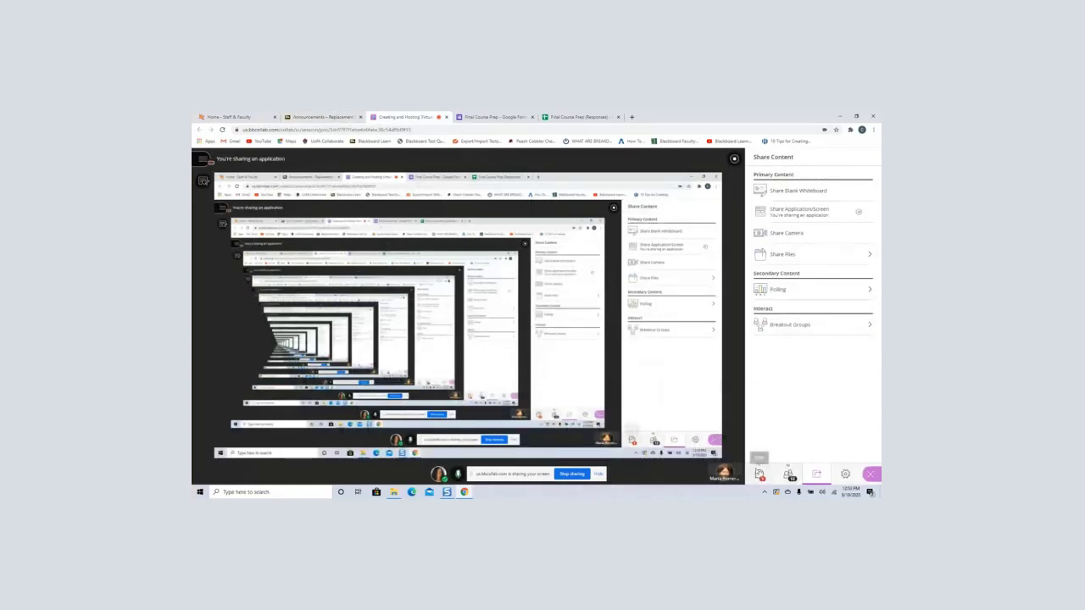
{"action": "left_click", "coordinate": [760, 474]}
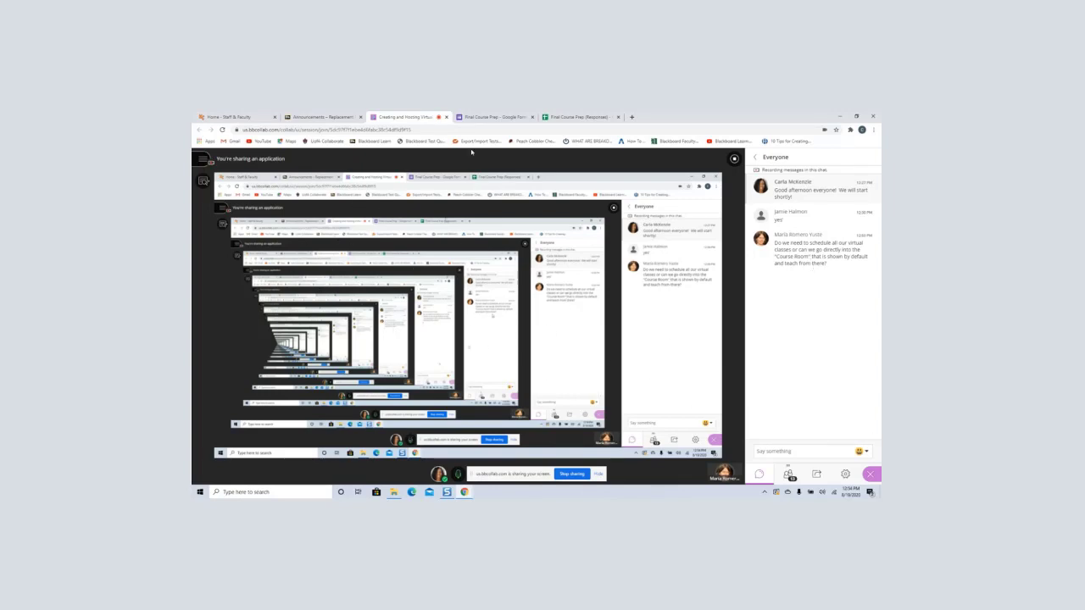
Step: Return to the demo course's Virtual Class sessions and lock the default course room
{"action": "left_click", "coordinate": [331, 120]}
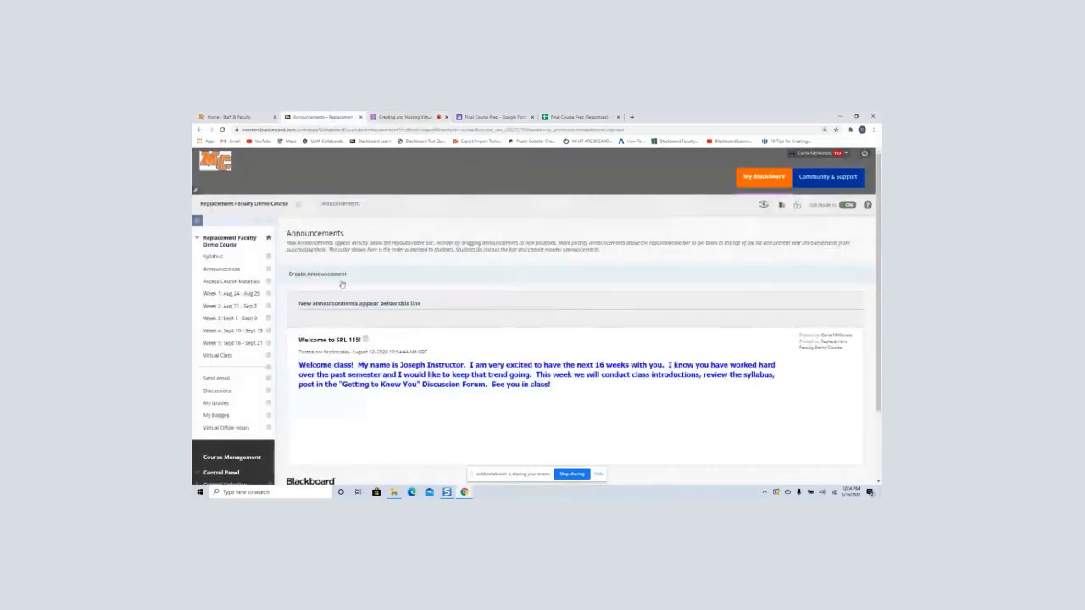
{"action": "left_click", "coordinate": [225, 359]}
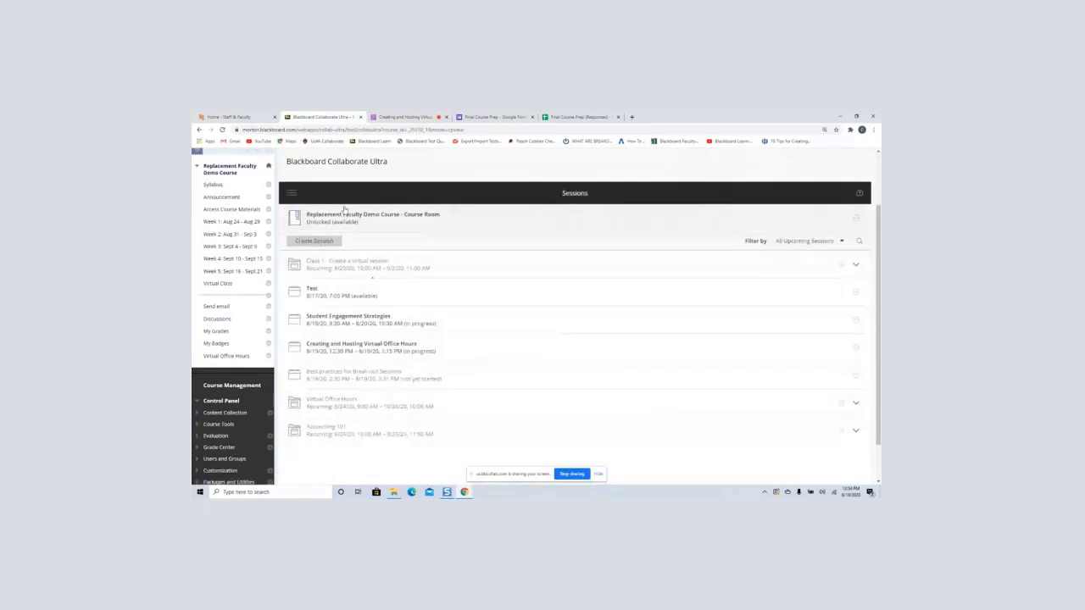
{"action": "left_click", "coordinate": [357, 223]}
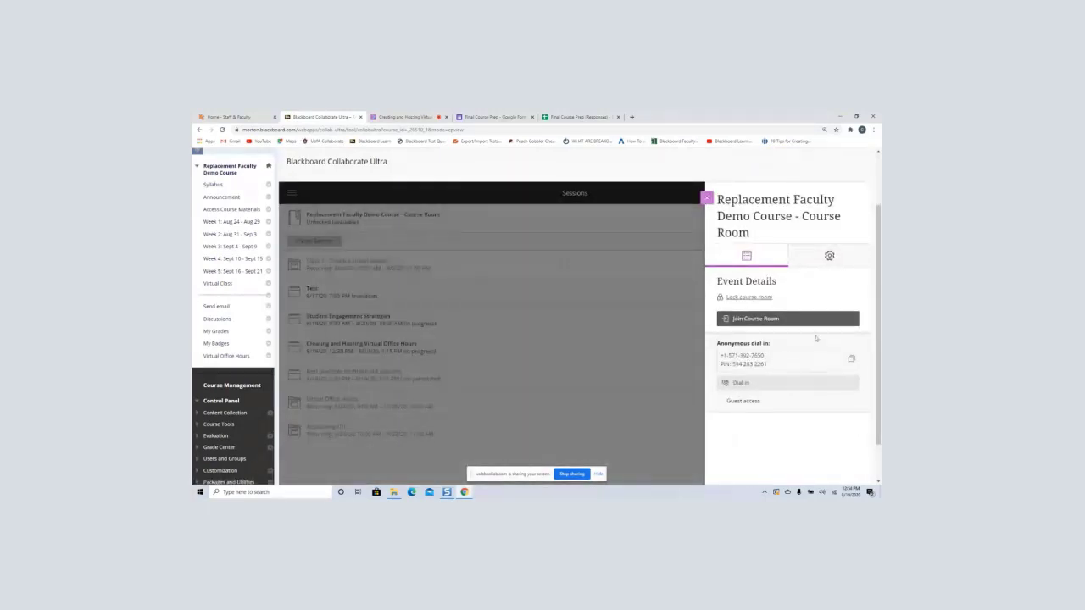
{"action": "left_click", "coordinate": [749, 298]}
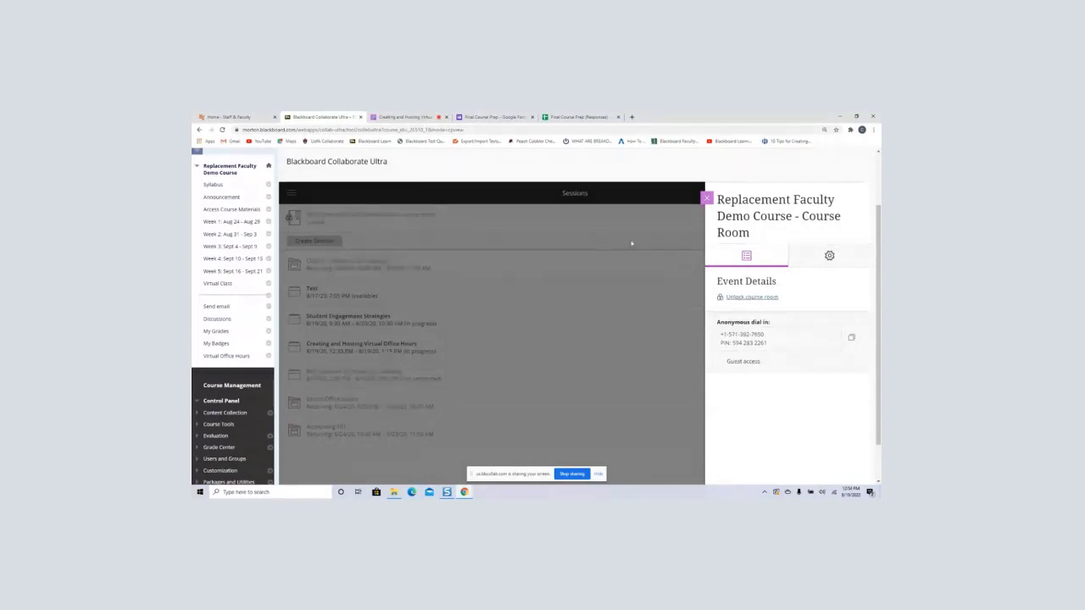
{"action": "left_click", "coordinate": [707, 198]}
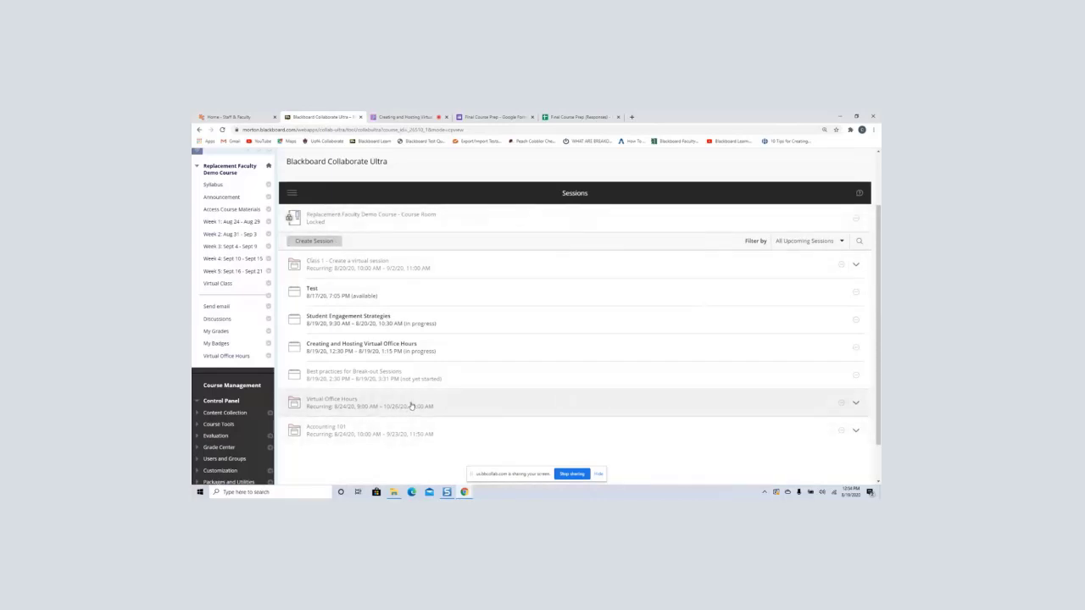
Step: Look over the session list and go back to the live session to check new chat messages
{"action": "scroll", "coordinate": [414, 403], "scroll_direction": "down", "scroll_amount": 1}
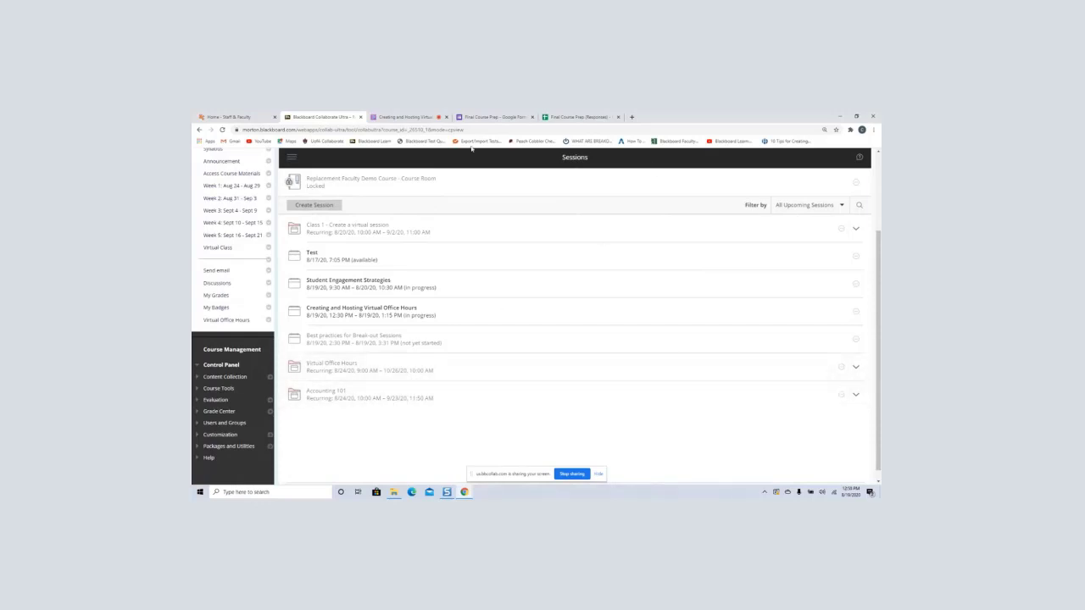
{"action": "left_click", "coordinate": [411, 118]}
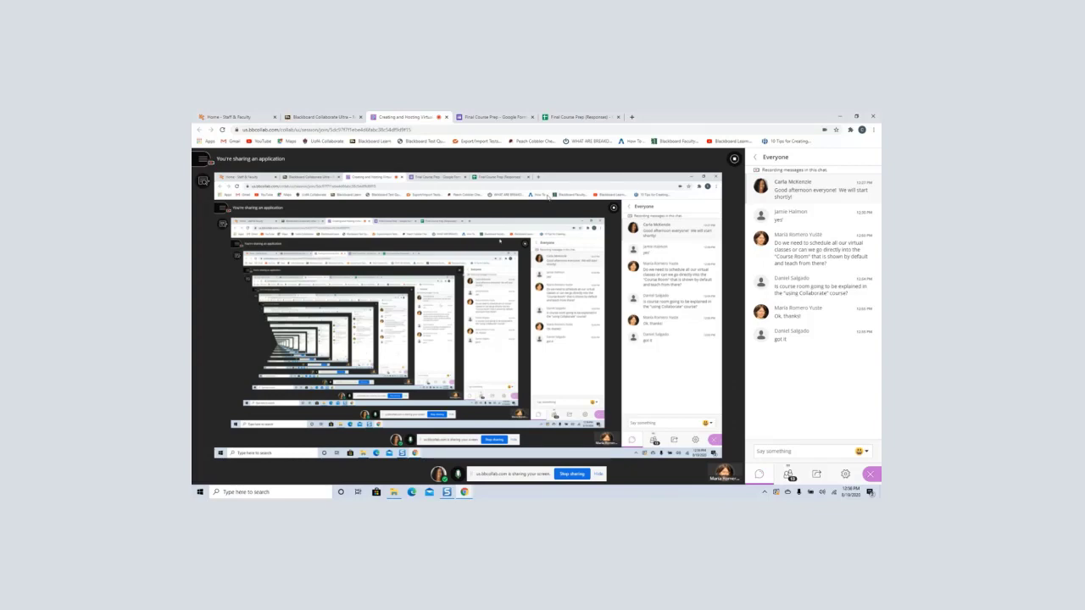
Step: Return to the demo course's Collaborate session list and unlock the default course room
{"action": "left_click", "coordinate": [322, 118]}
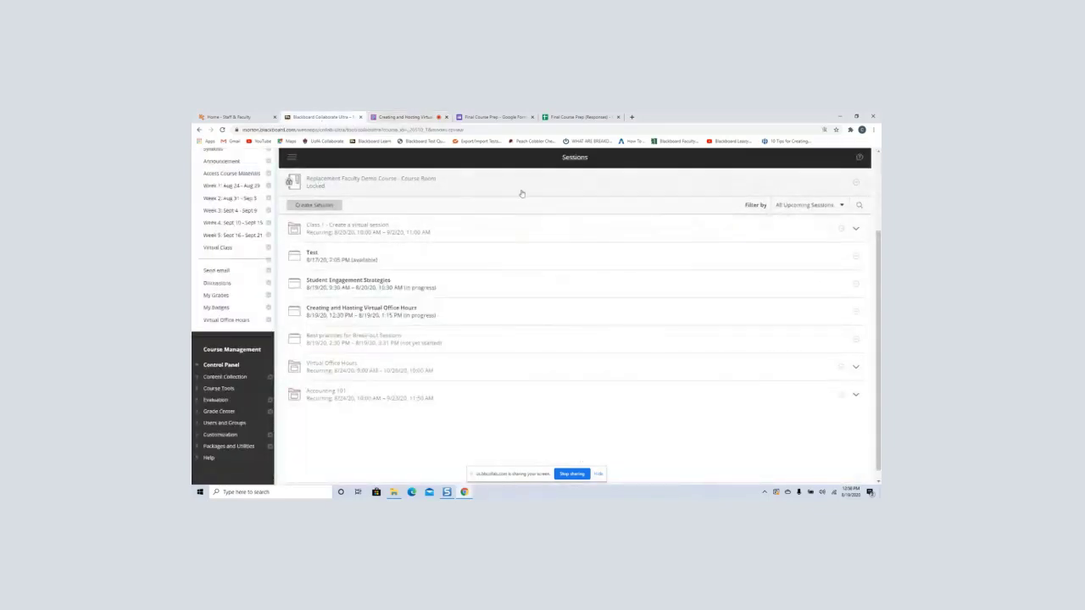
{"action": "left_click", "coordinate": [857, 182]}
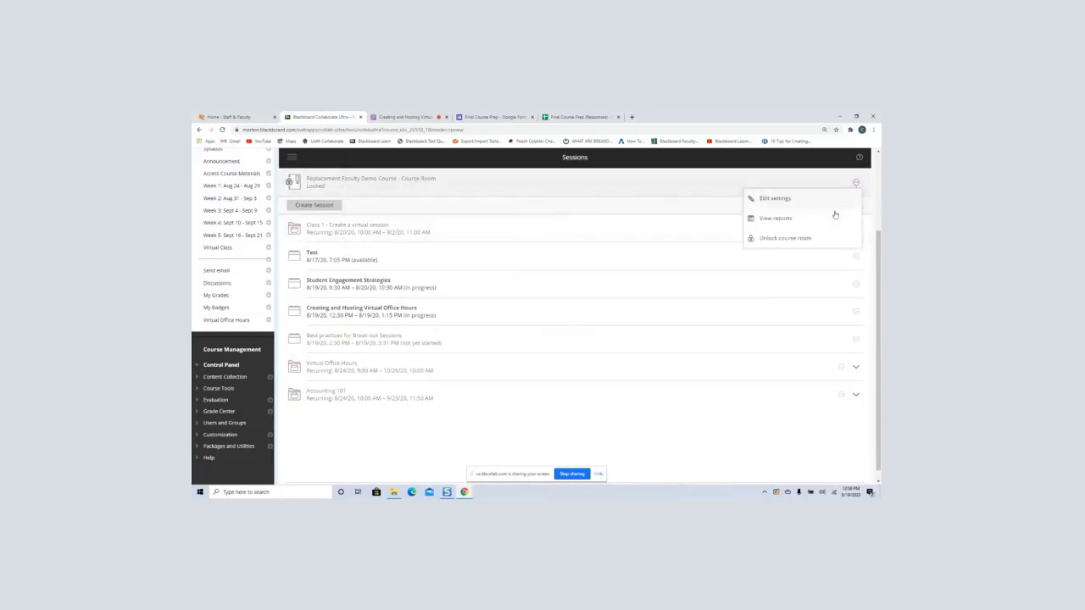
{"action": "left_click", "coordinate": [773, 237]}
Step: Try guest access with the Moderator and Participant guest roles in the course room's settings, and discard the changes
{"action": "left_click", "coordinate": [857, 182]}
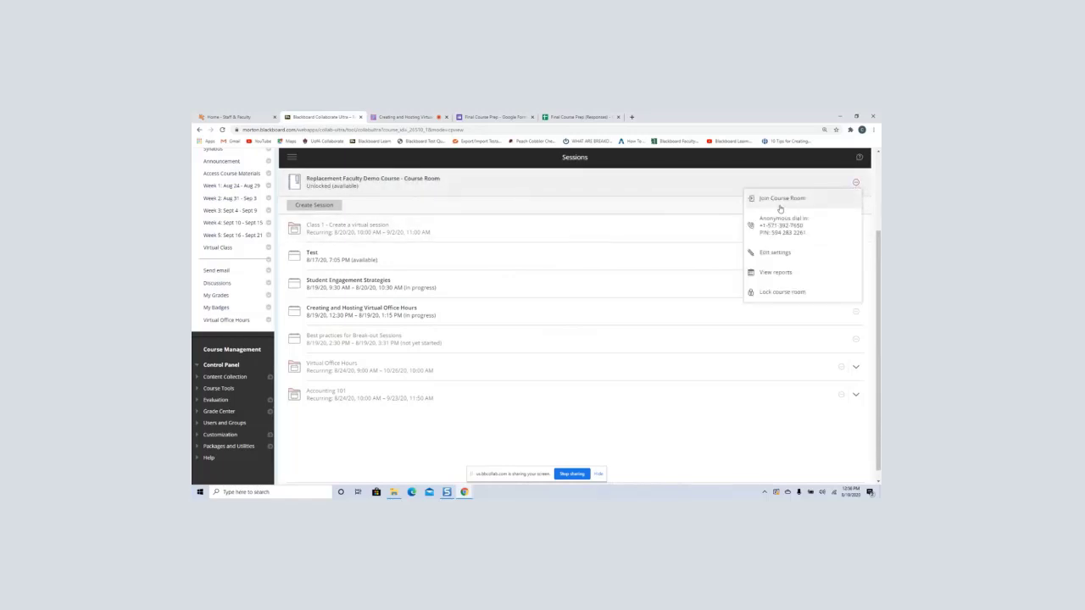
{"action": "left_click", "coordinate": [775, 253]}
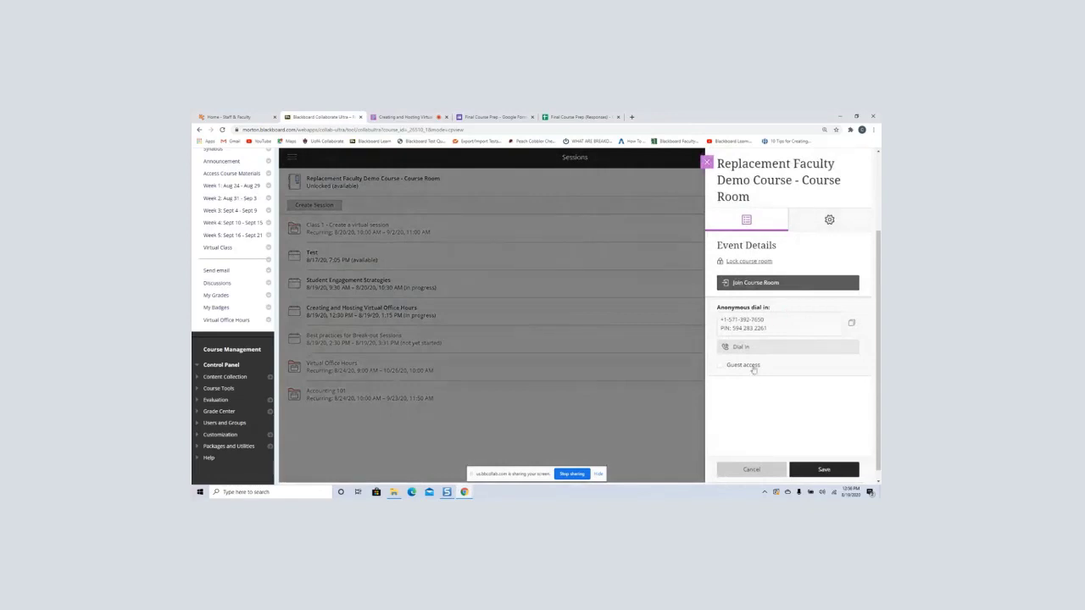
{"action": "left_click", "coordinate": [741, 366]}
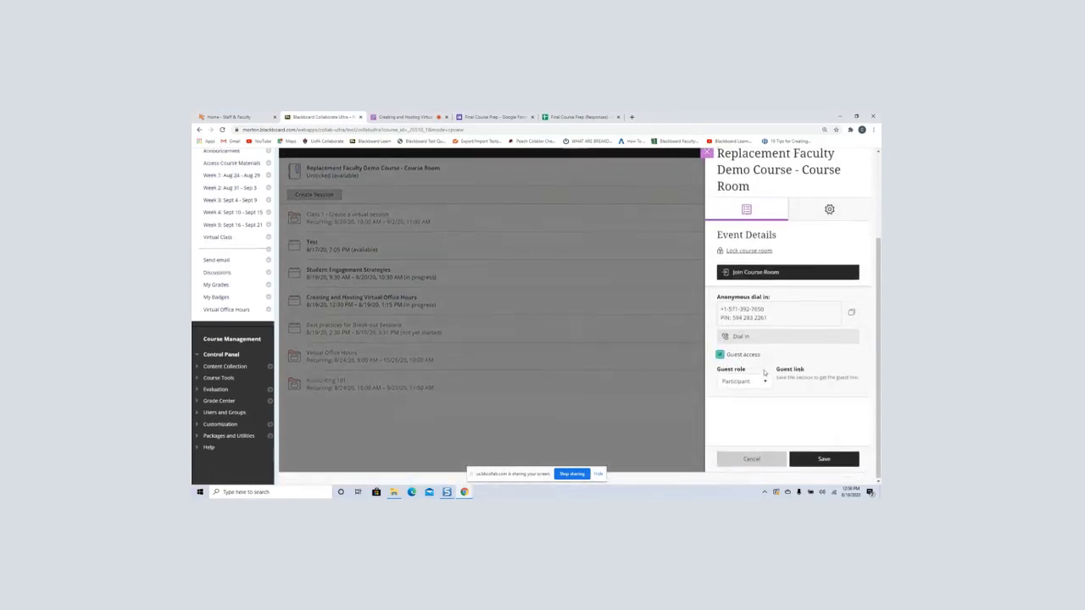
{"action": "left_click", "coordinate": [765, 382]}
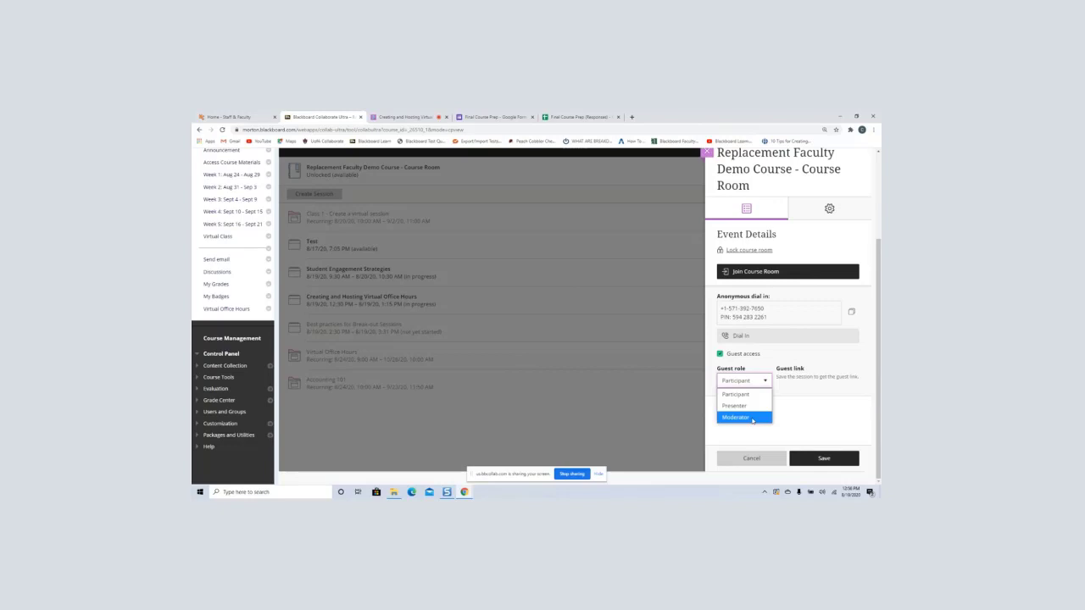
{"action": "left_click", "coordinate": [752, 418]}
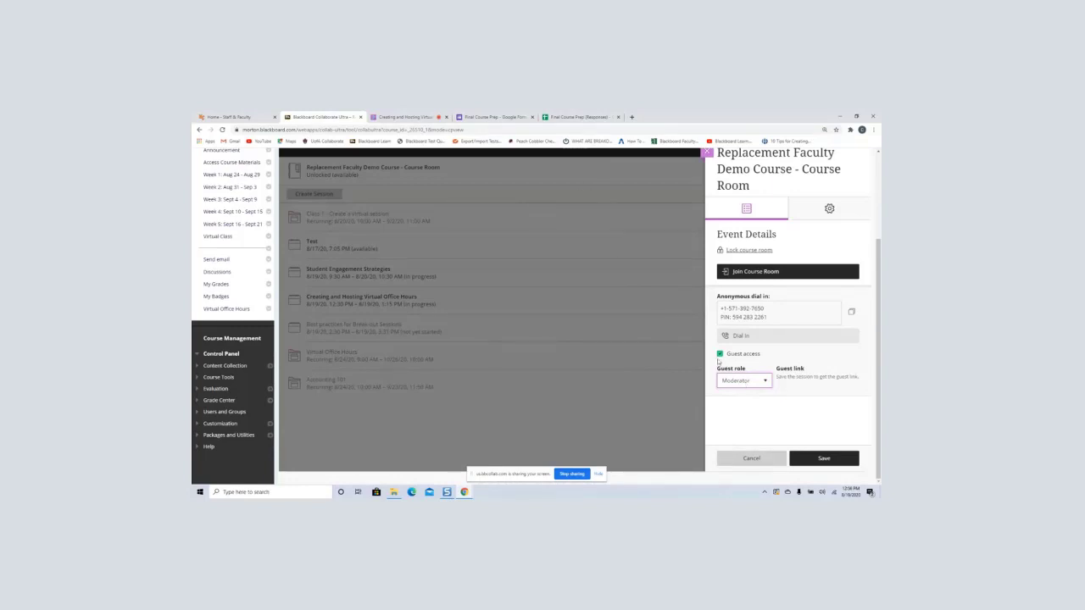
{"action": "left_click", "coordinate": [763, 382]}
{"action": "left_click", "coordinate": [738, 394]}
{"action": "left_click", "coordinate": [752, 458]}
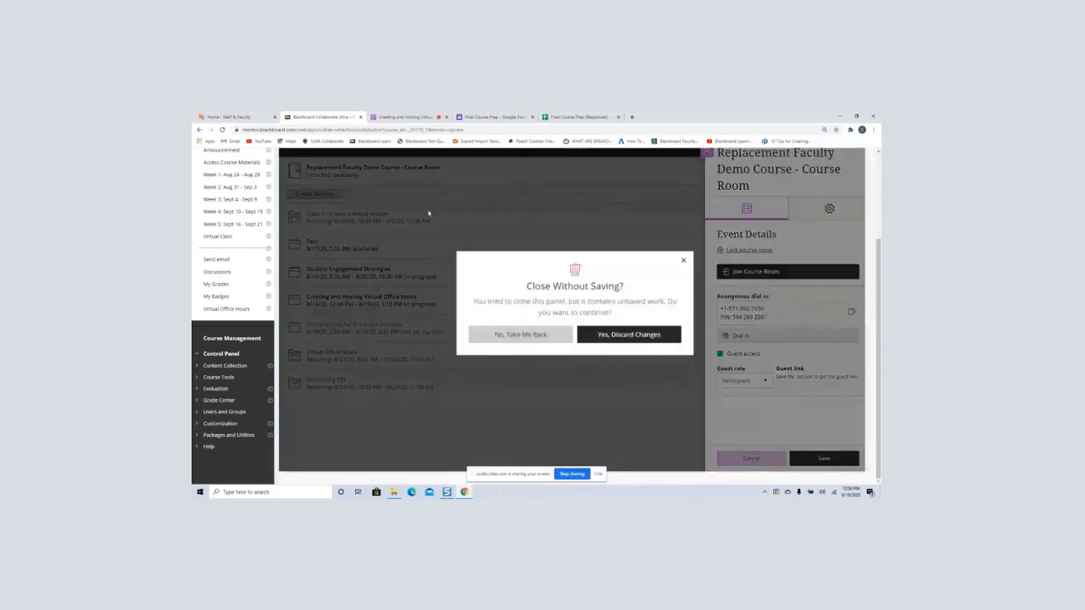
{"action": "left_click", "coordinate": [596, 339]}
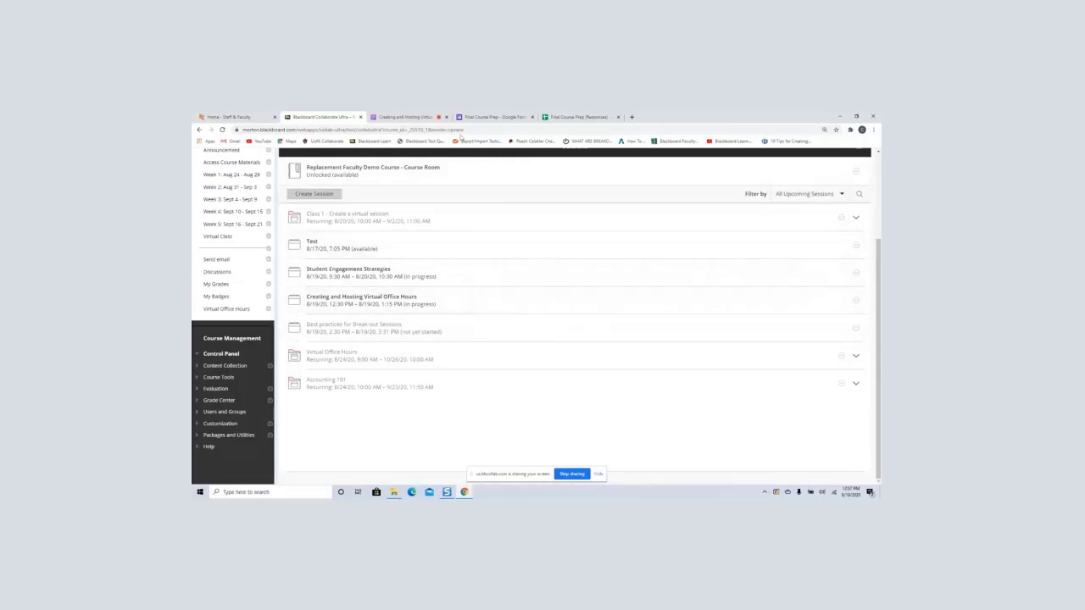
Step: In the live session, set up a multiple-choice poll asking "Do you intend to use virtual sessions and virtual office hours?"
{"action": "left_click", "coordinate": [416, 117]}
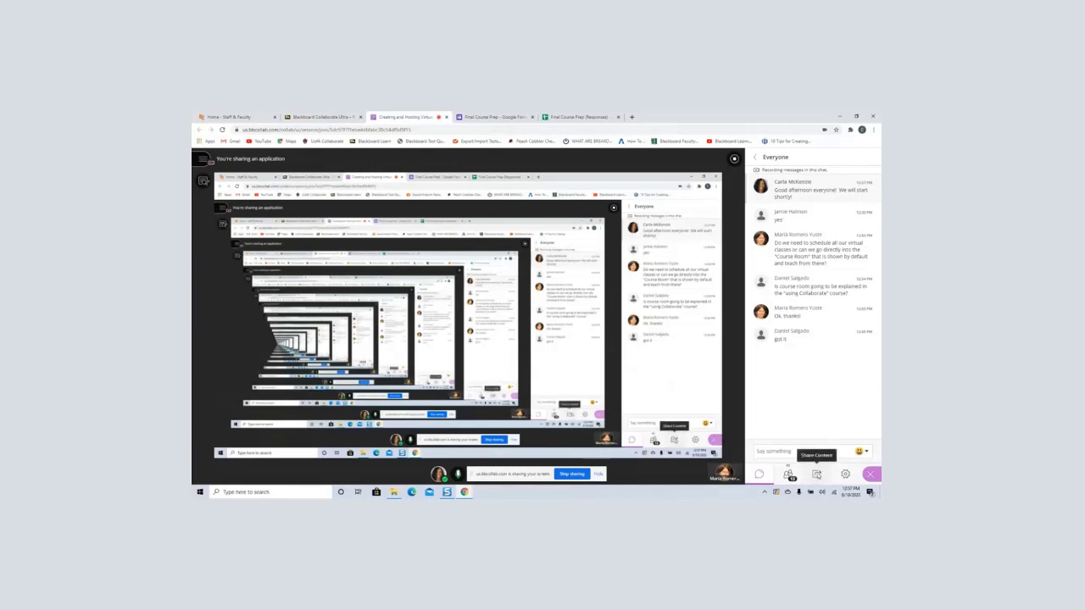
{"action": "left_click", "coordinate": [817, 475]}
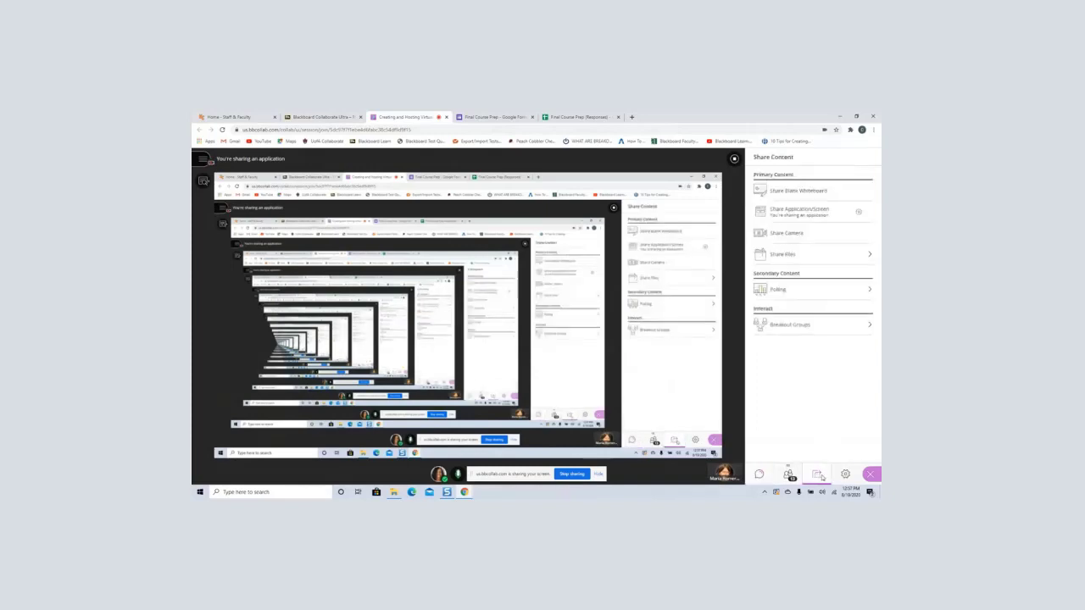
{"action": "left_click", "coordinate": [804, 291]}
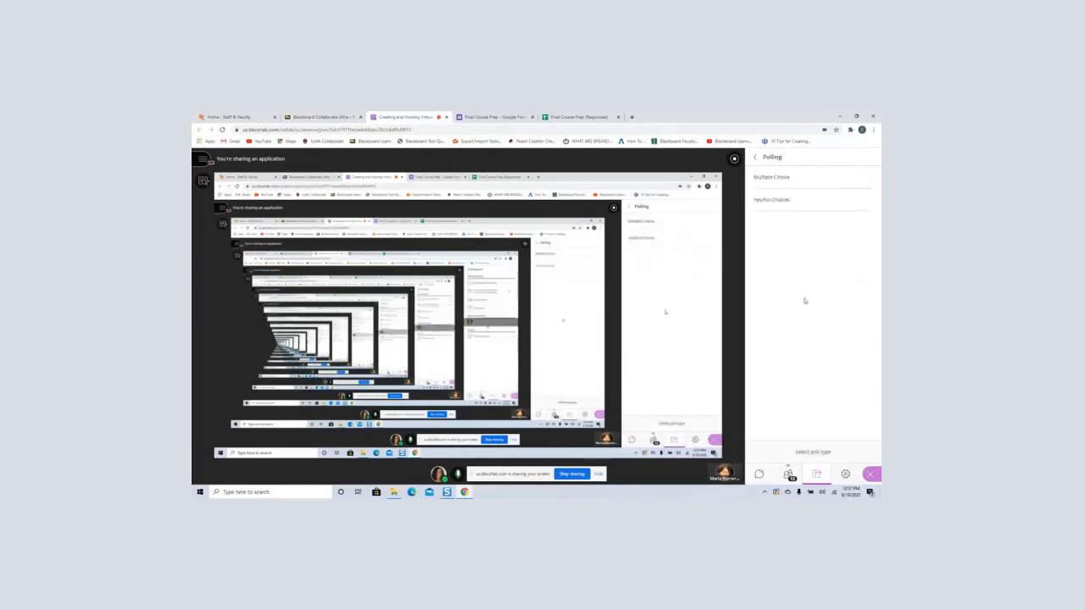
{"action": "left_click", "coordinate": [784, 179]}
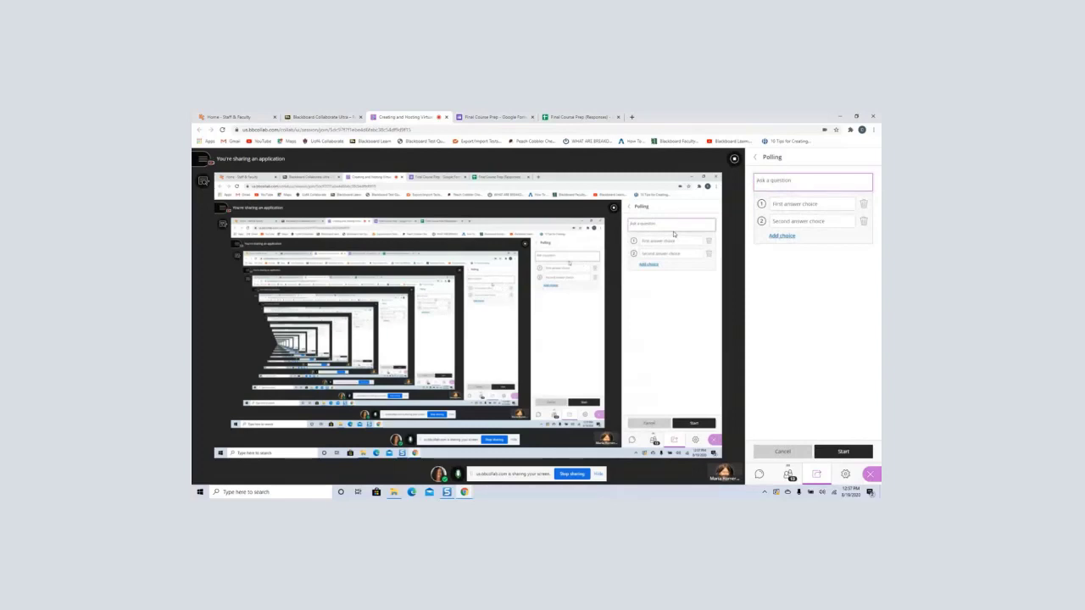
{"action": "type", "text": "Do you intend to use virtual sessions an"}
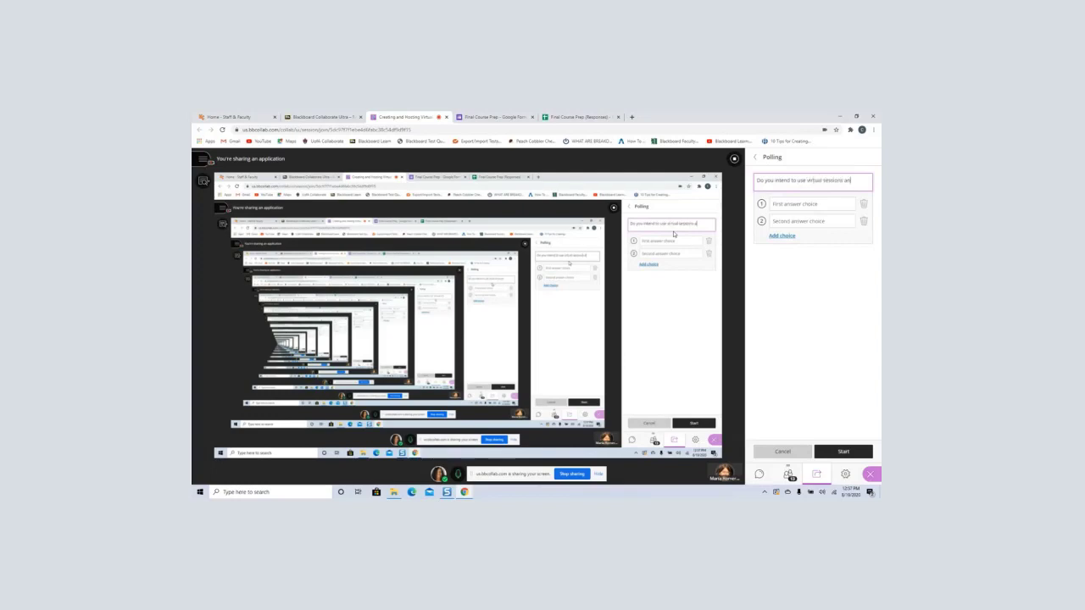
{"action": "type", "text": "d virtual o"}
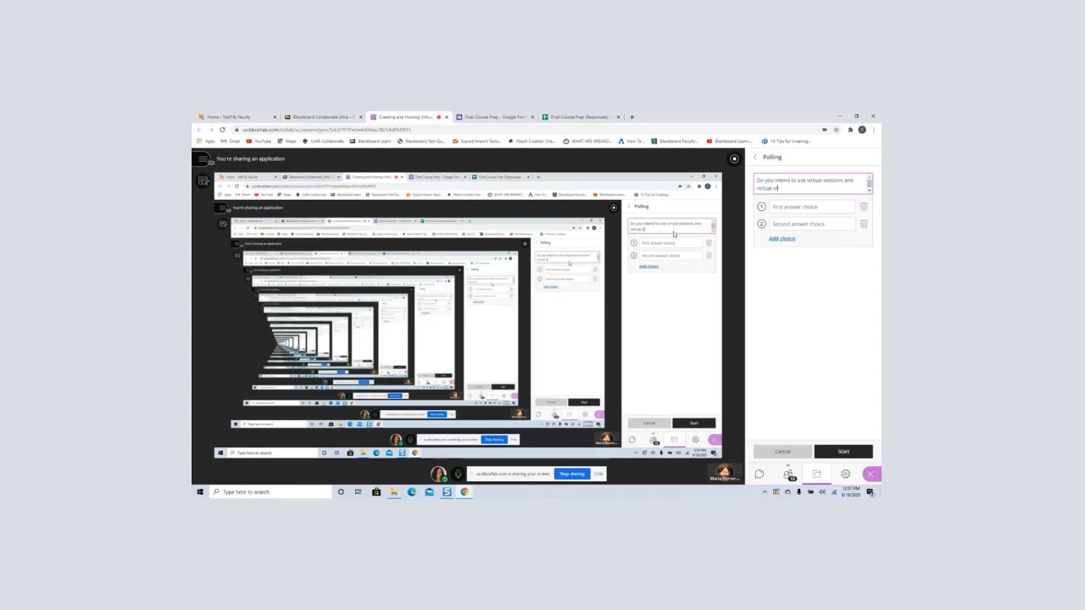
{"action": "type", "text": "ffice hours?"}
Step: Give the poll three answer choices: "Yes, both", "No, asynchronous only" and "No, synchronous only"
{"action": "left_click", "coordinate": [819, 207]}
{"action": "type", "text": "Yes, both"}
{"action": "left_click", "coordinate": [813, 223]}
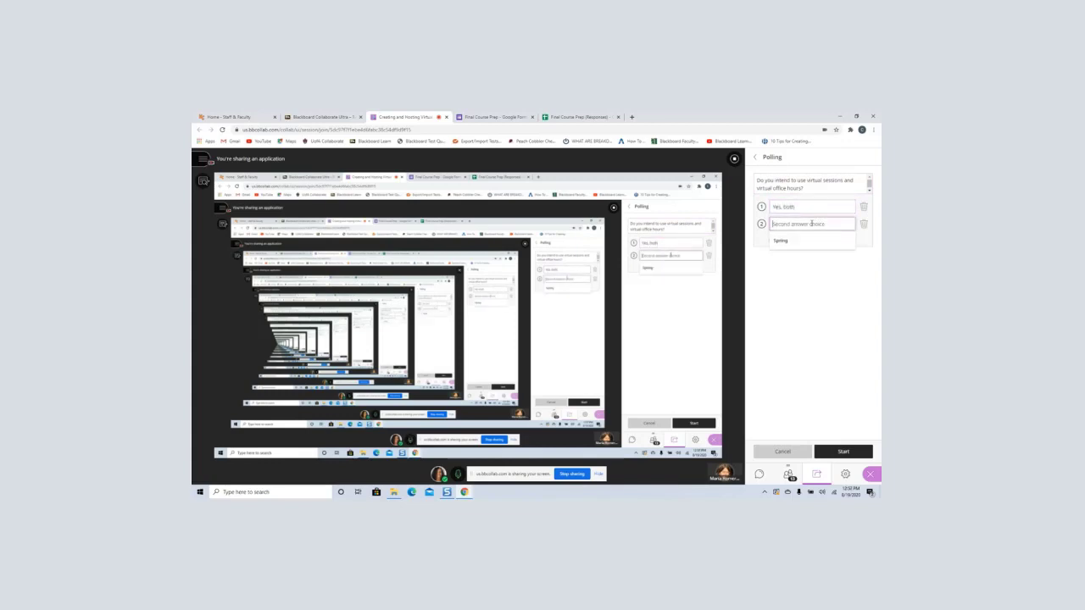
{"action": "type", "text": "No, on"}
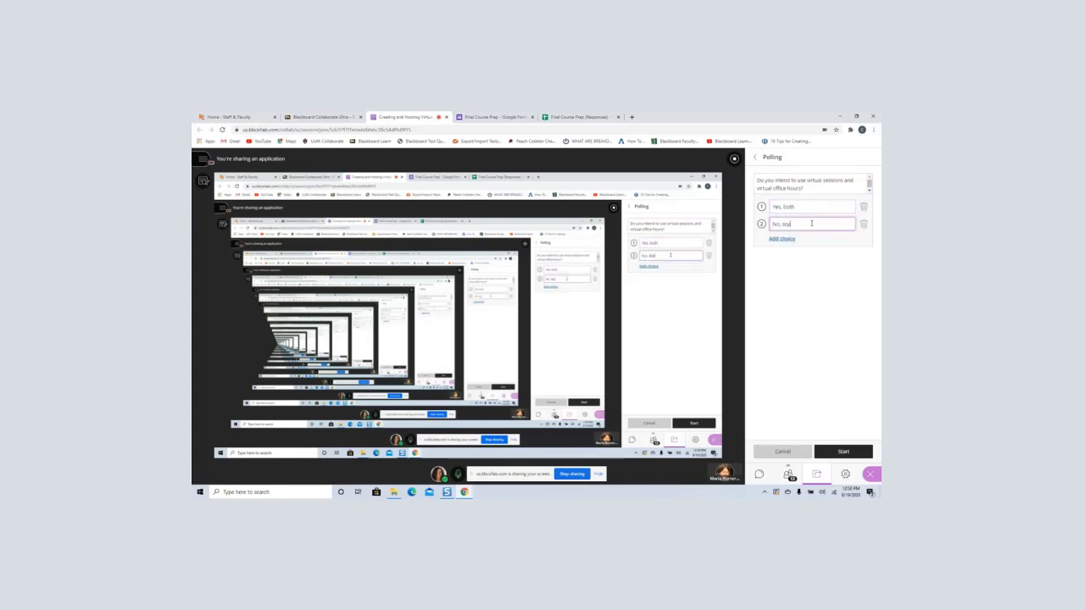
{"action": "type", "text": "ynchronous only"}
{"action": "left_click", "coordinate": [783, 238]}
{"action": "type", "text": "No, asynchronous"}
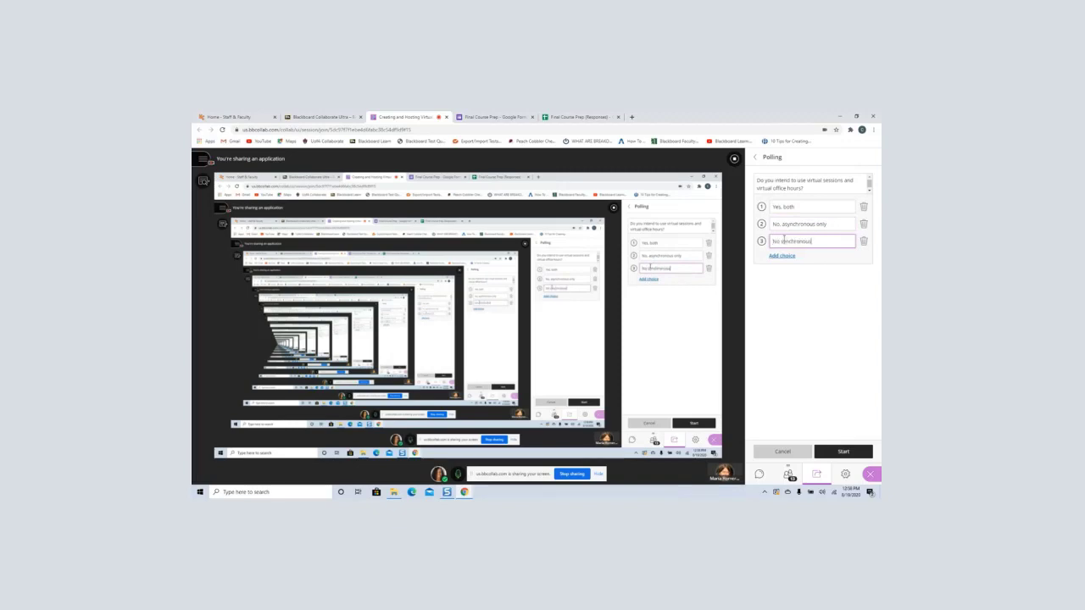
{"action": "key", "text": "BackSpace"}
{"action": "key", "text": "BackSpace"}
{"action": "key", "text": "BackSpace"}
{"action": "key", "text": "BackSpace"}
{"action": "key", "text": "BackSpace"}
{"action": "key", "text": "BackSpace"}
{"action": "key", "text": "BackSpace"}
{"action": "key", "text": "BackSpace"}
{"action": "key", "text": "BackSpace"}
{"action": "key", "text": "BackSpace"}
{"action": "type", "text": "synchronous onl"}
Step: Run the multiple-choice poll until it is ended, and check the Everyone chat
{"action": "left_click", "coordinate": [838, 449]}
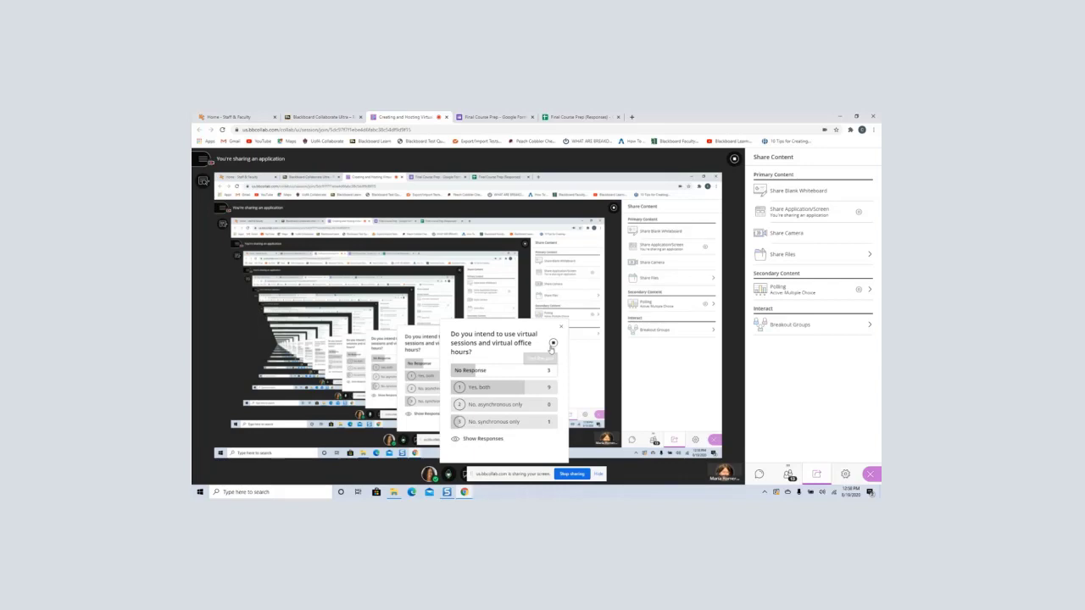
{"action": "left_click", "coordinate": [552, 345]}
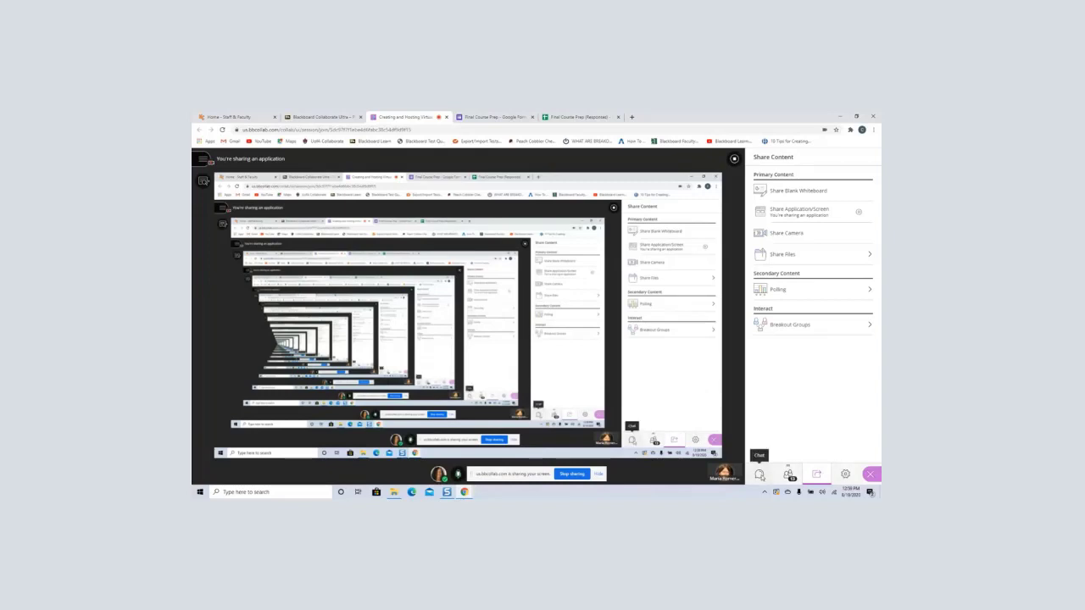
{"action": "left_click", "coordinate": [761, 475]}
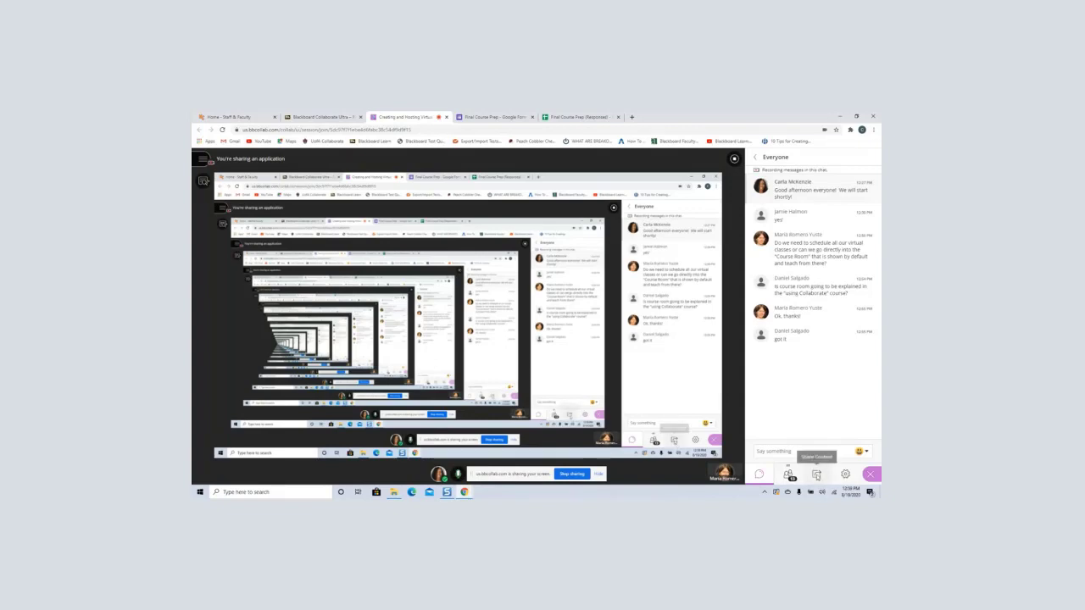
Step: Start a Yes/No poll asking "Did you learn something new today?" and check the Everyone chat for replies
{"action": "left_click", "coordinate": [816, 474]}
{"action": "left_click", "coordinate": [767, 290]}
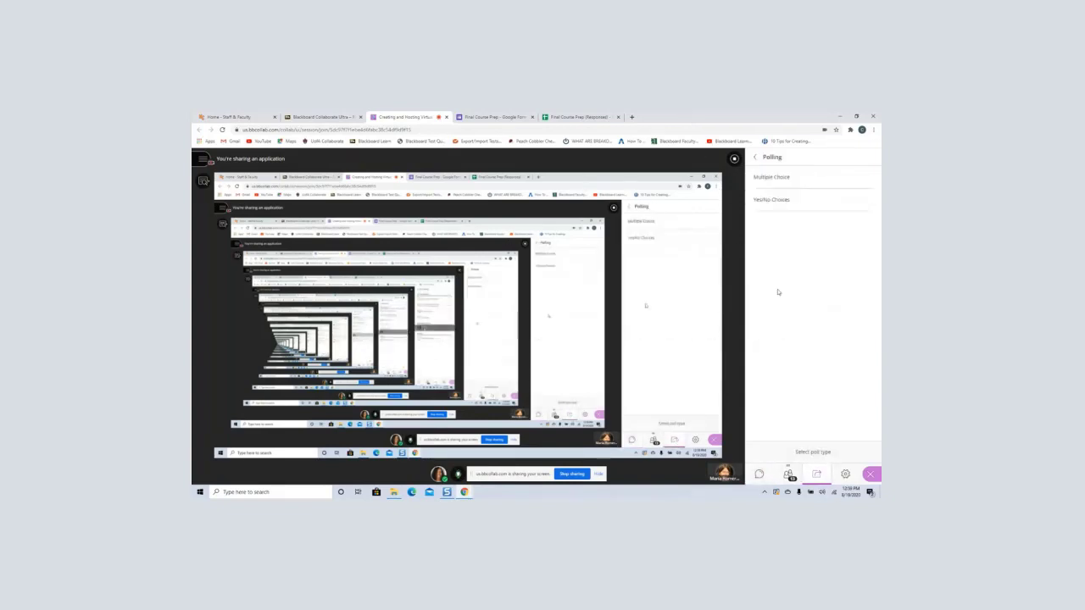
{"action": "left_click", "coordinate": [798, 214]}
{"action": "type", "text": "Did you learn"}
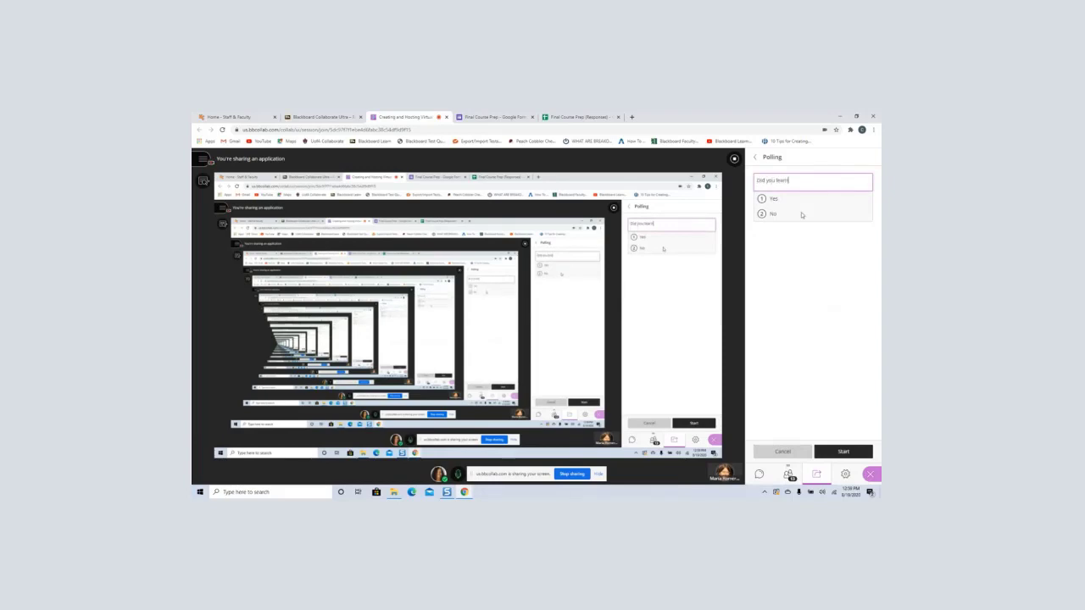
{"action": "type", "text": " something new today"}
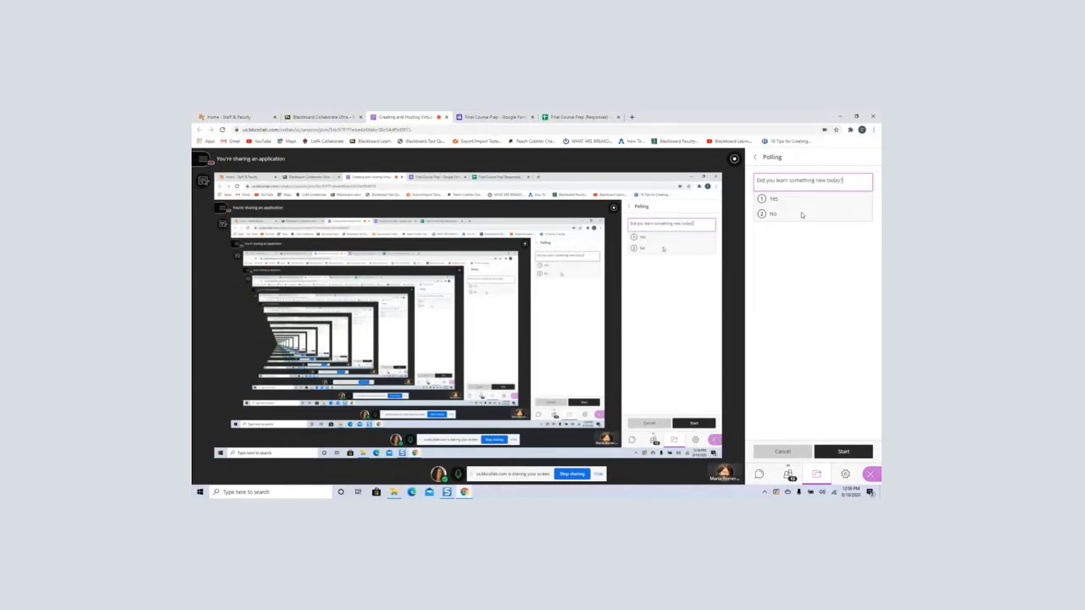
{"action": "type", "text": "?"}
{"action": "left_click", "coordinate": [858, 451]}
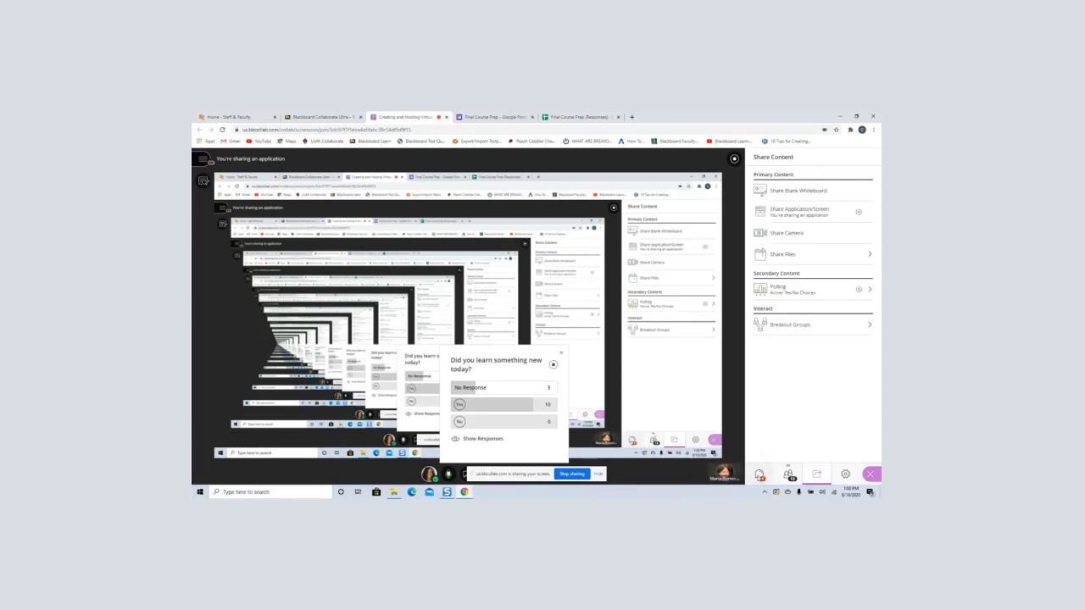
{"action": "left_click", "coordinate": [760, 475]}
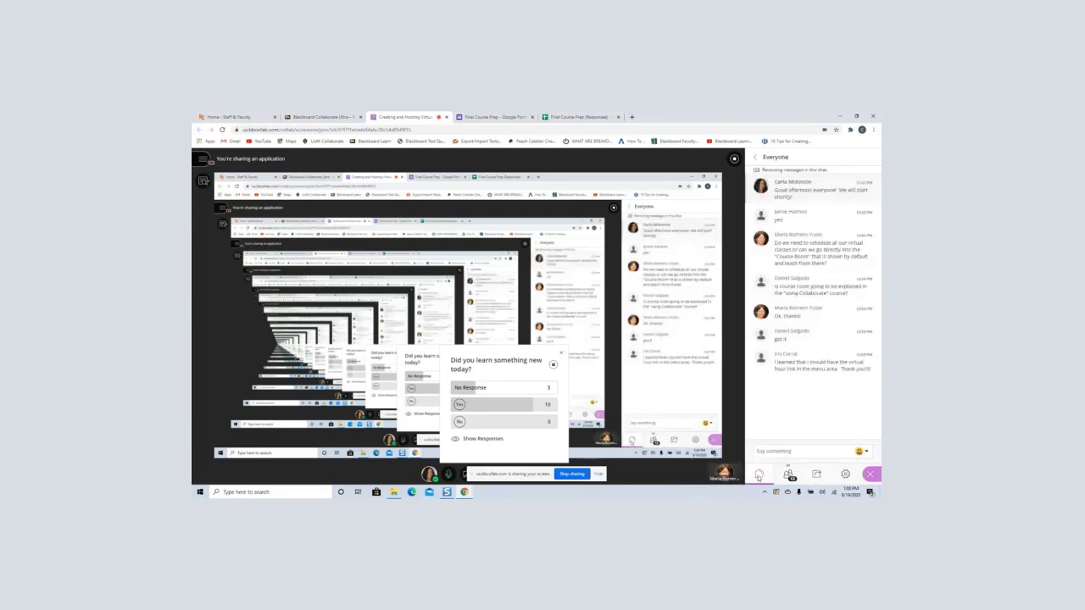